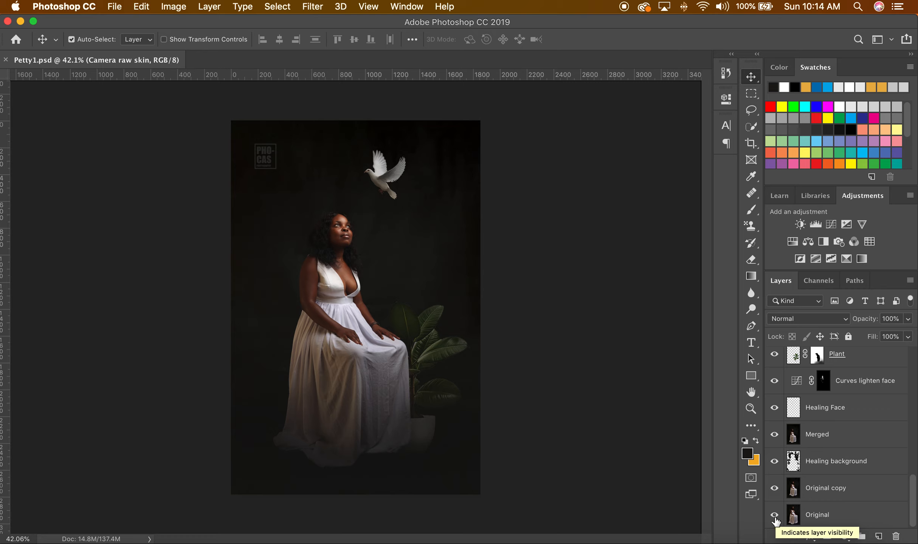
- Show only the Original layer and examine the backdrop, dress and hands of the unedited portrait up close
alt+click(774, 517)
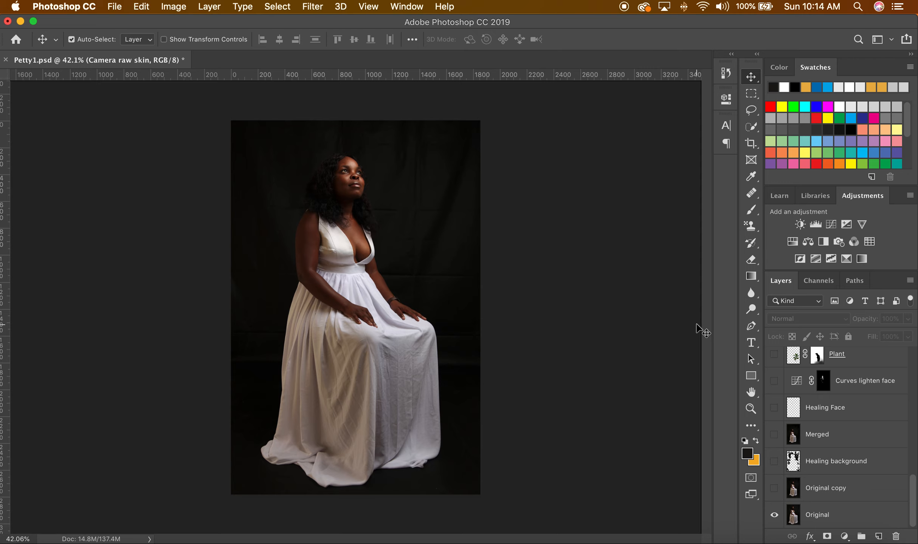
scroll(439, 200, up, 5)
scroll(438, 185, up, 3)
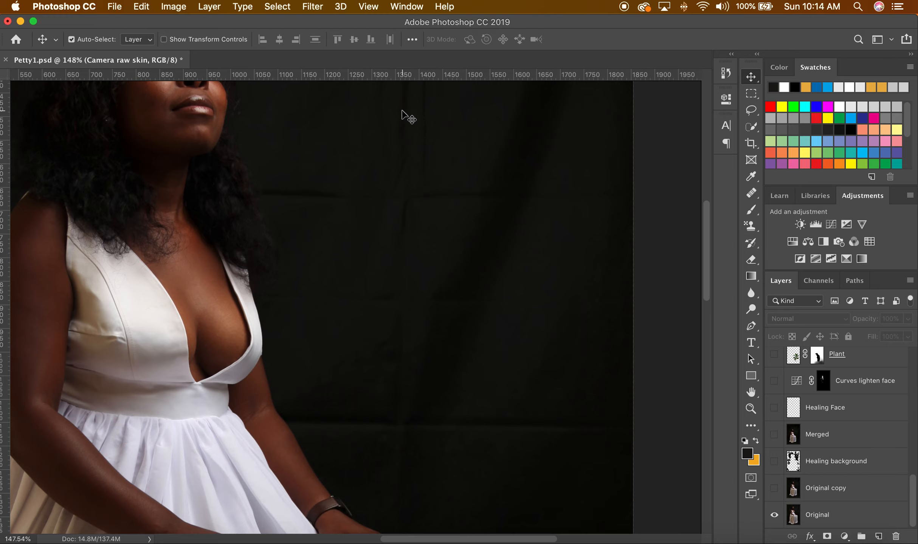
scroll(469, 236, down, 1)
drag(279, 196, 400, 378)
drag(434, 256, 377, 227)
drag(395, 197, 351, 135)
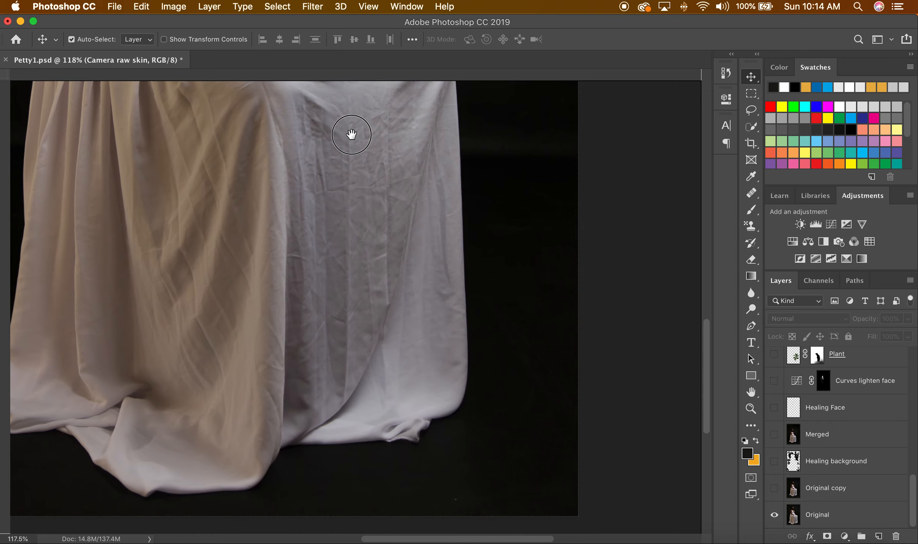
drag(377, 203, 471, 343)
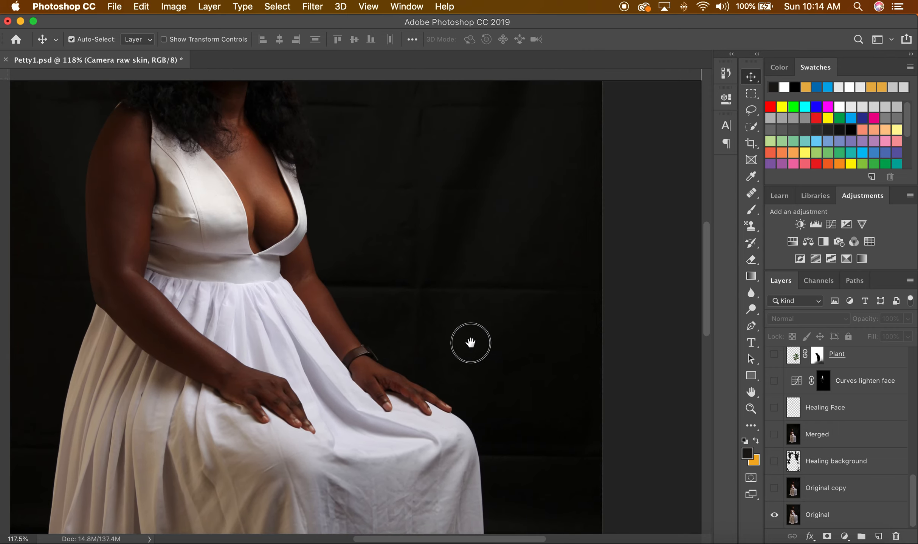
drag(483, 221, 519, 358)
drag(554, 212, 599, 256)
- Examine the overall framing and lighting of the whole unedited portrait
scroll(577, 260, down, 5)
key(super+r)
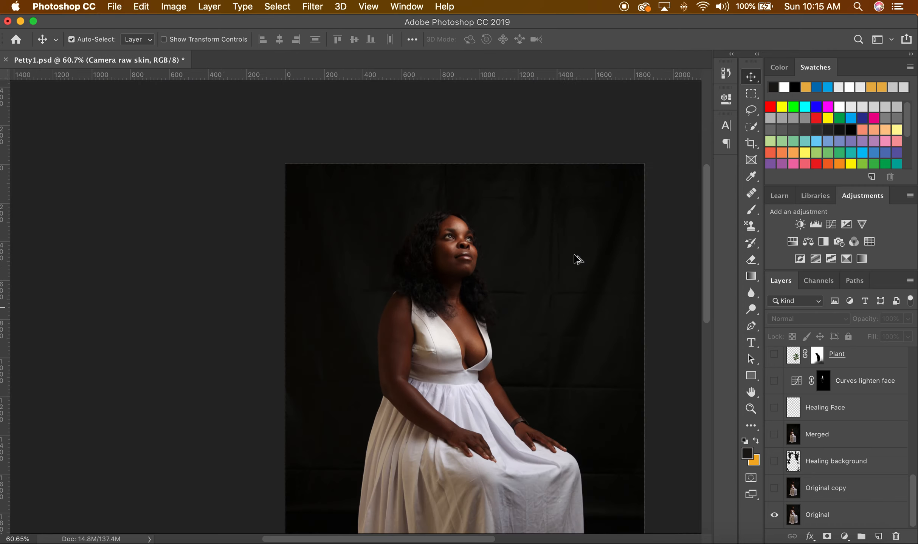
scroll(578, 260, down, 1)
scroll(578, 260, down, 2)
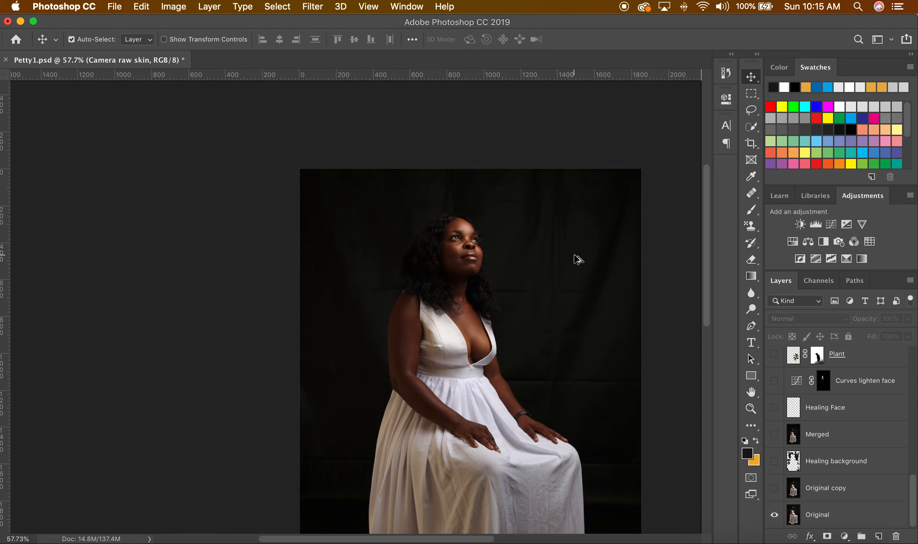
drag(535, 262, 463, 209)
key(super+r)
key(super+r)
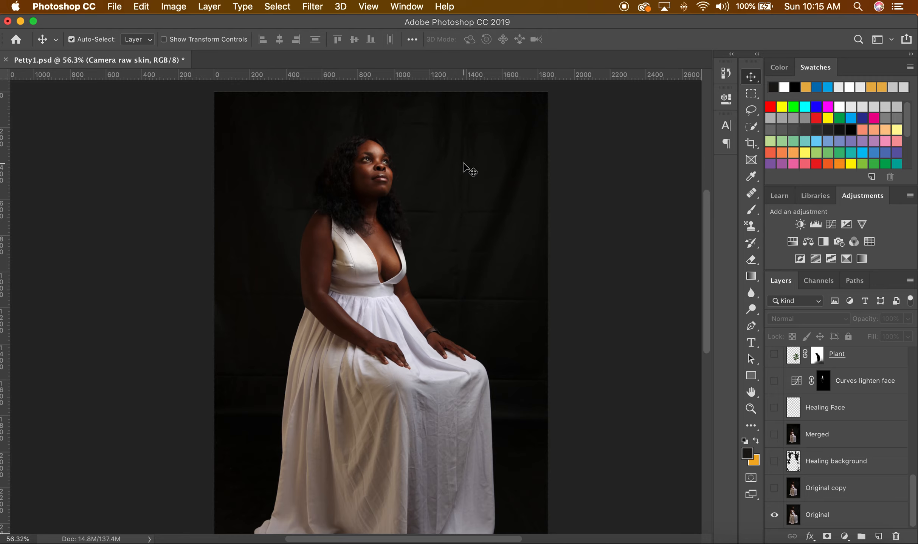
scroll(467, 169, down, 3)
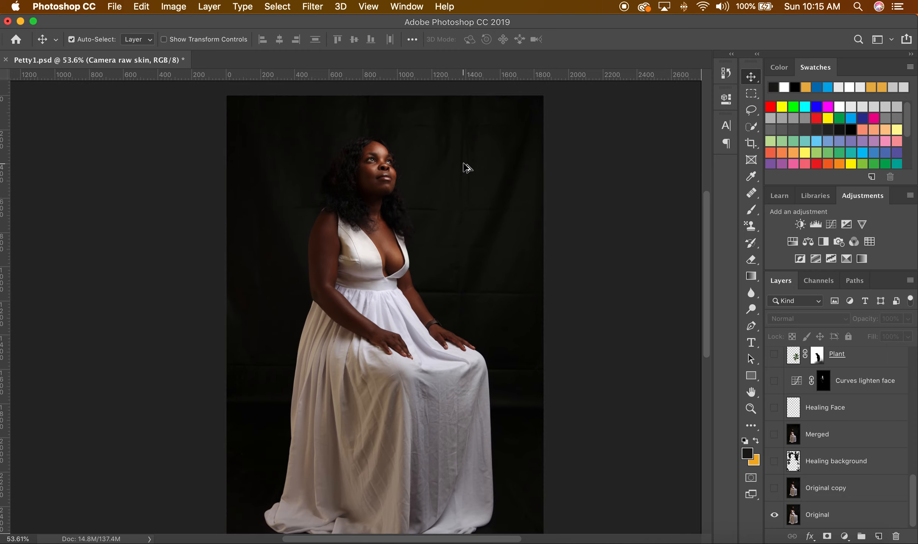
scroll(467, 168, down, 3)
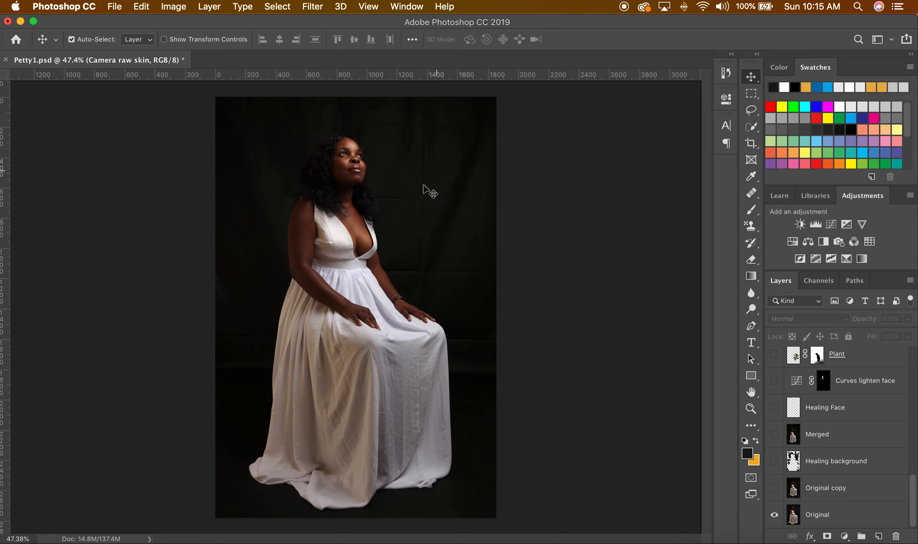
scroll(385, 192, down, 2)
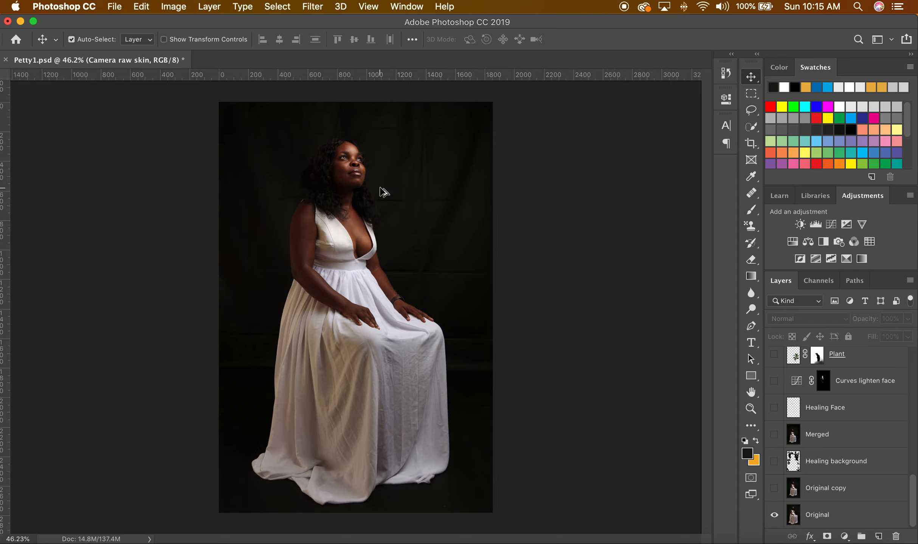
scroll(384, 192, up, 1)
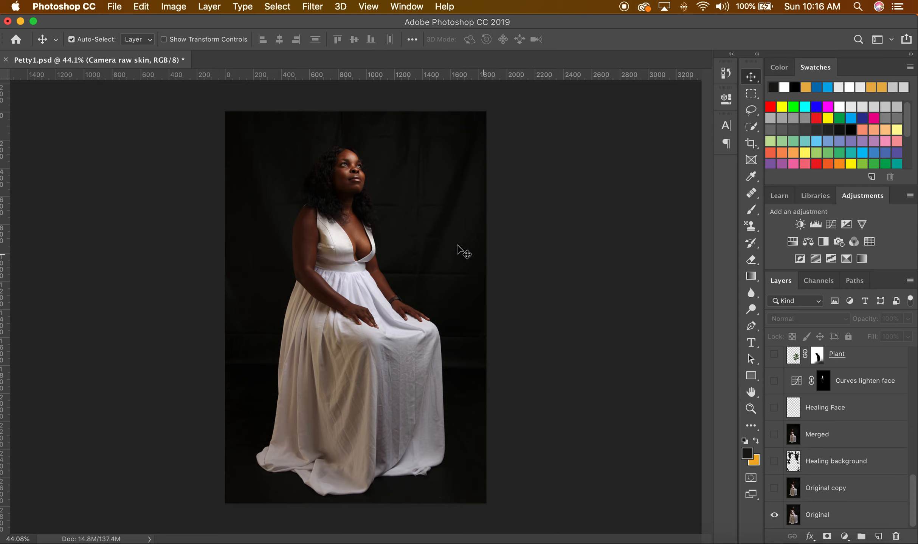
- Compare the full composite with the Original layer alone, and make the Original copy layer visible above it
alt+click(774, 516)
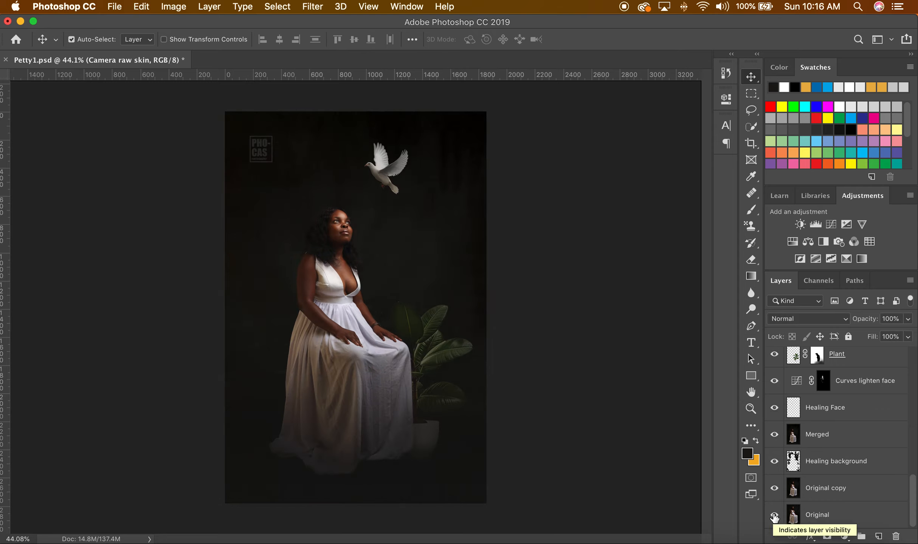
alt+click(774, 516)
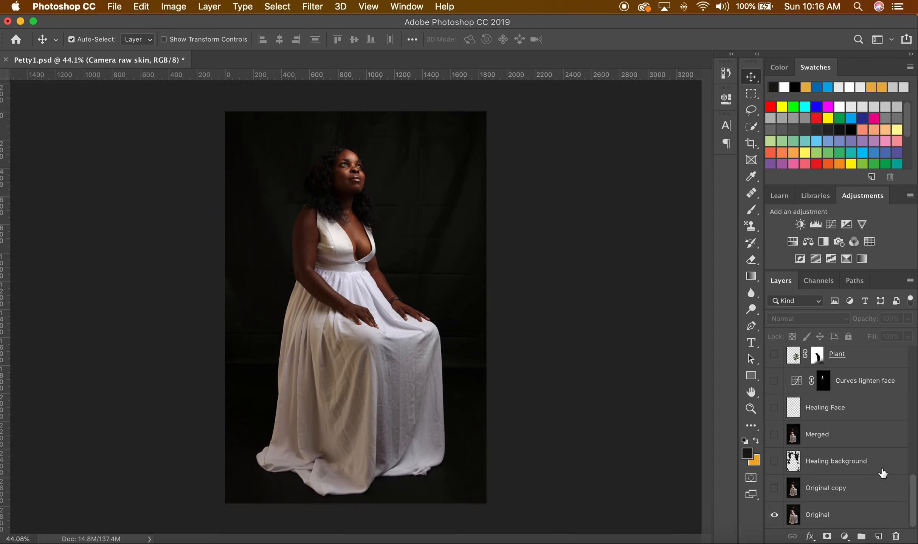
click(775, 490)
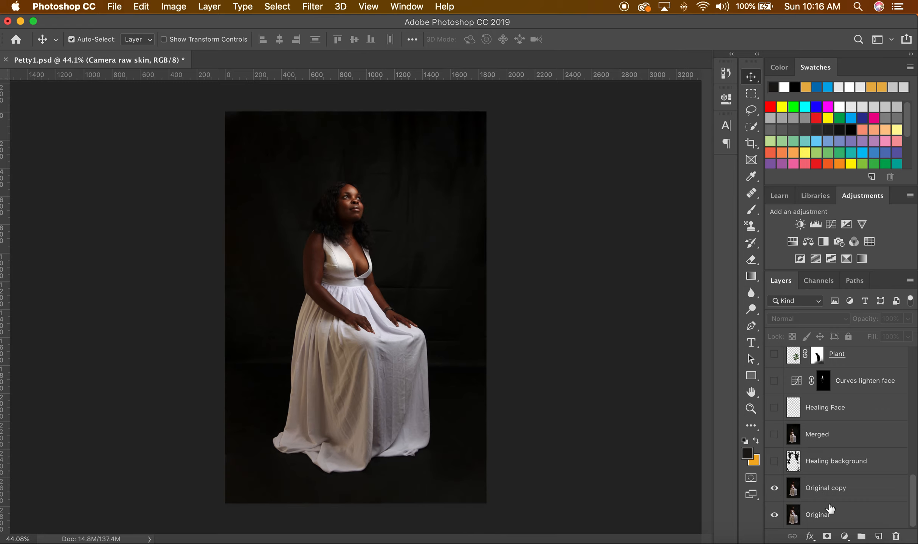
click(774, 488)
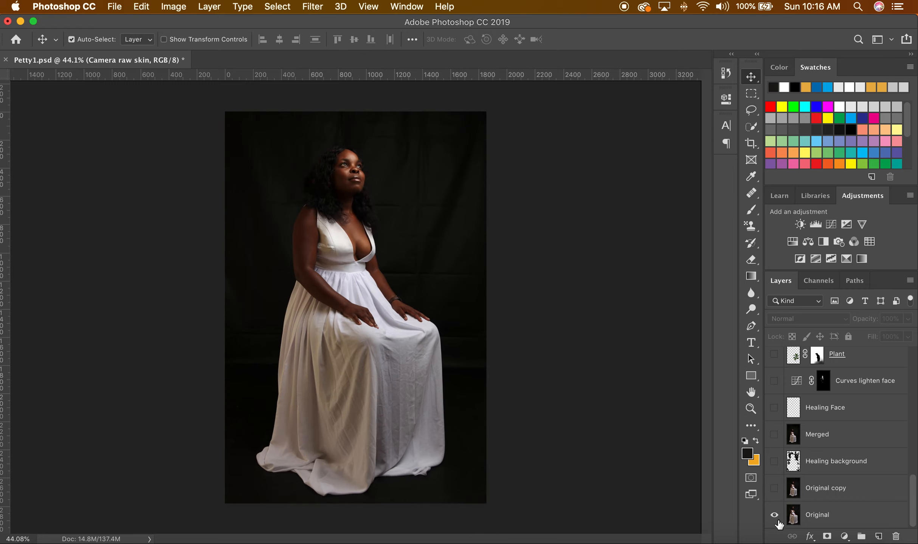
click(774, 489)
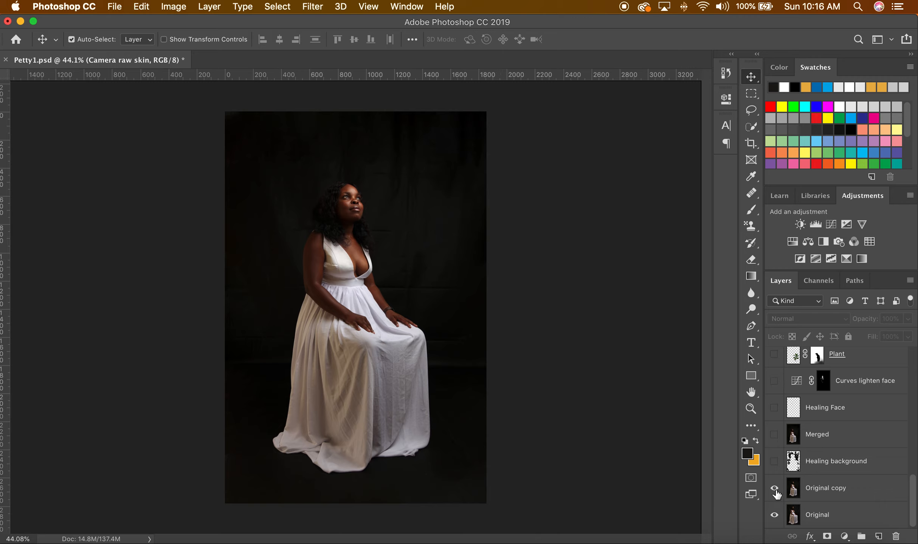
- Make the Healing background layer visible and compare the backdrop with and without it around the woman
click(774, 462)
scroll(404, 176, up, 3)
scroll(403, 174, up, 5)
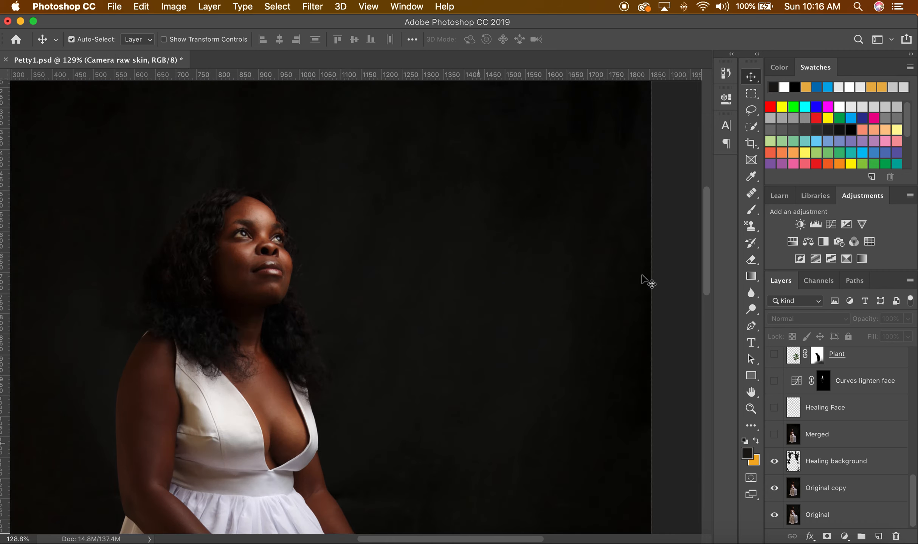
click(774, 464)
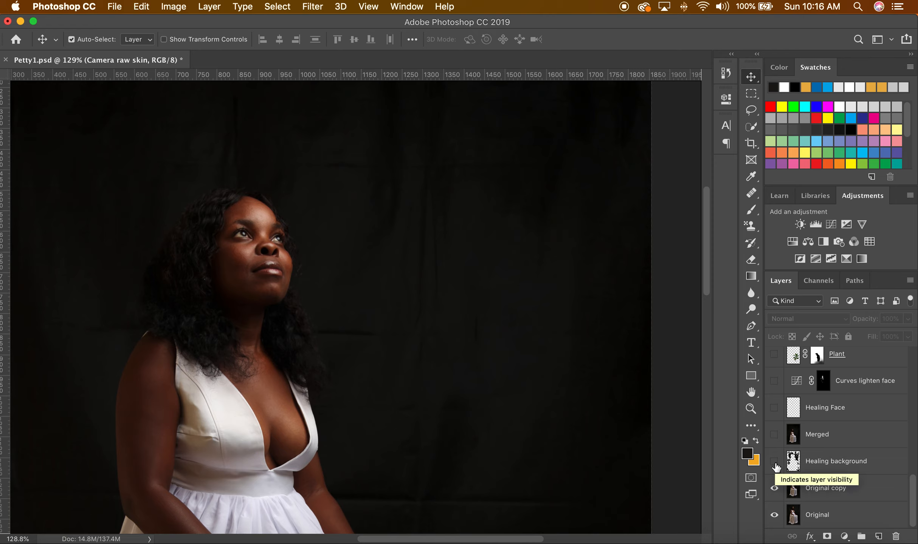
click(775, 467)
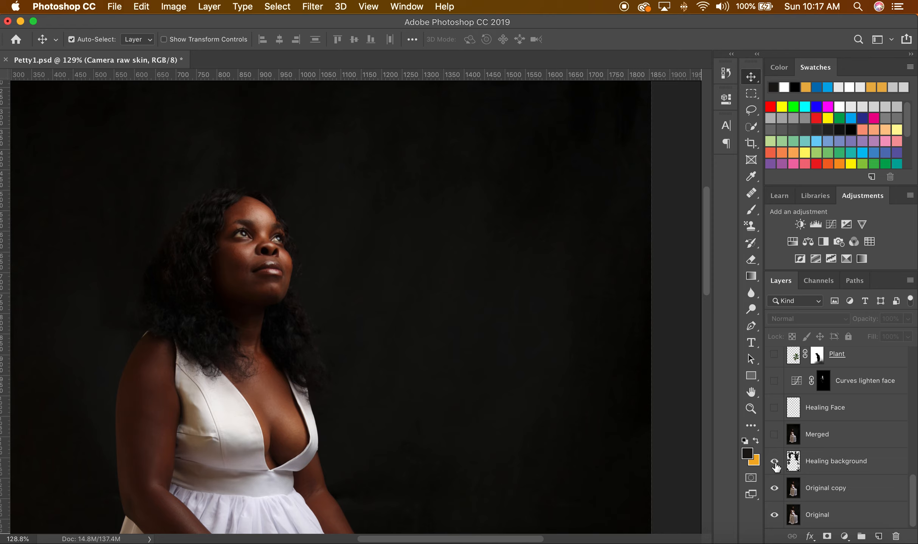
click(774, 462)
click(776, 466)
click(775, 466)
click(775, 467)
- Make the Merged layer visible and compare the woman's size and placement with and without it
click(774, 439)
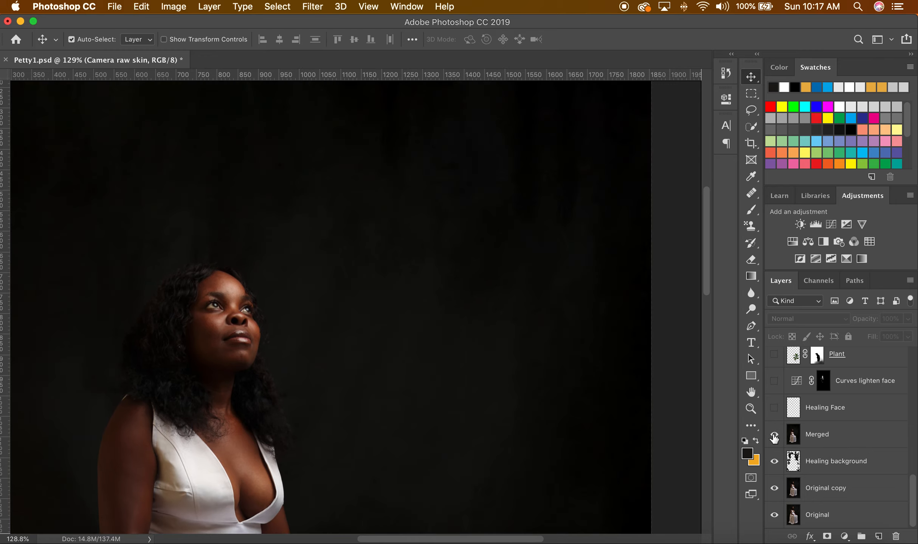
scroll(454, 414, down, 10)
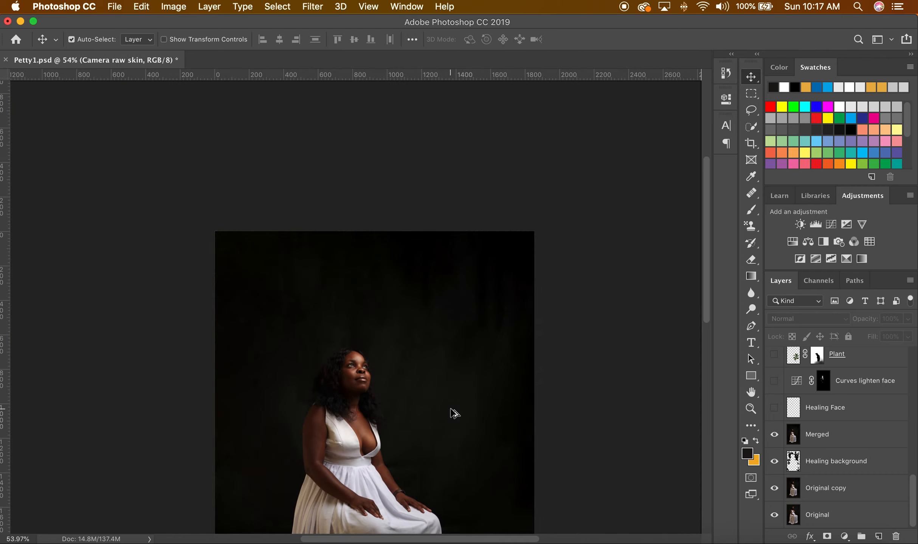
scroll(454, 414, up, 3)
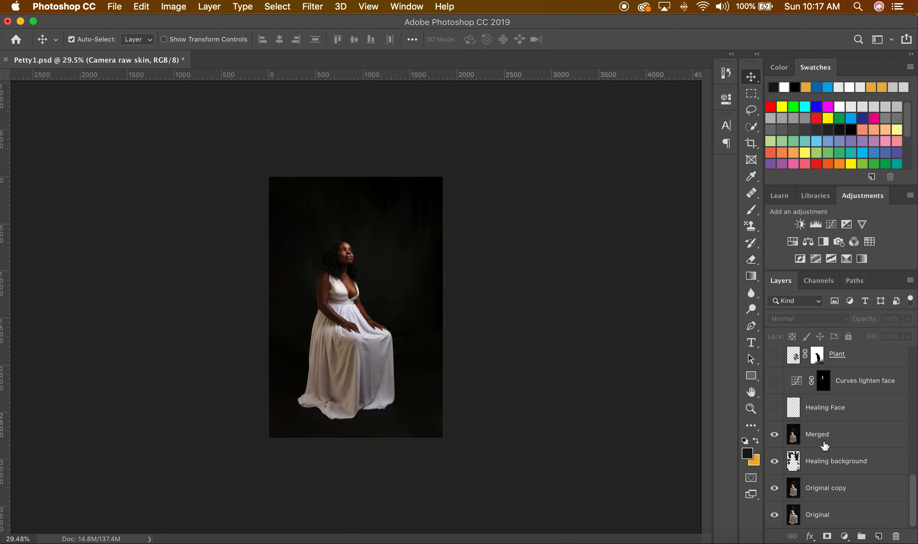
click(774, 436)
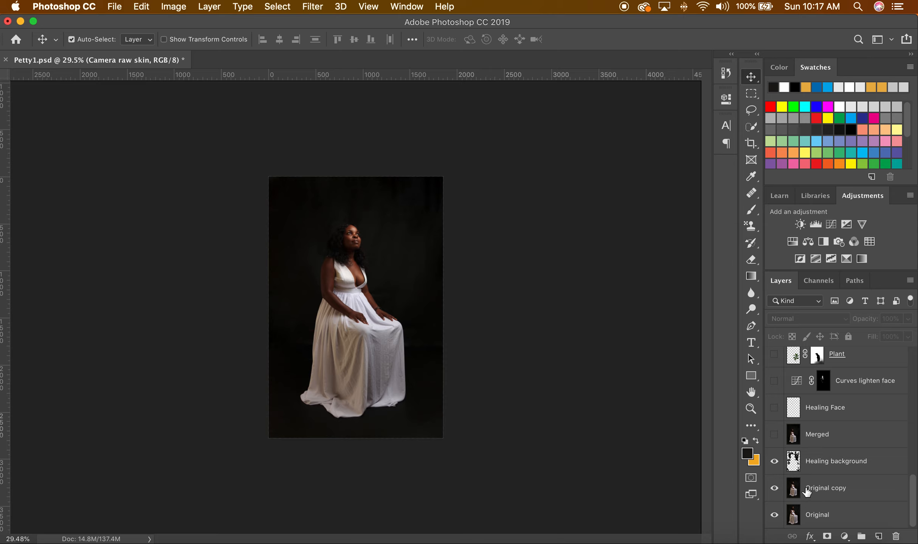
click(774, 435)
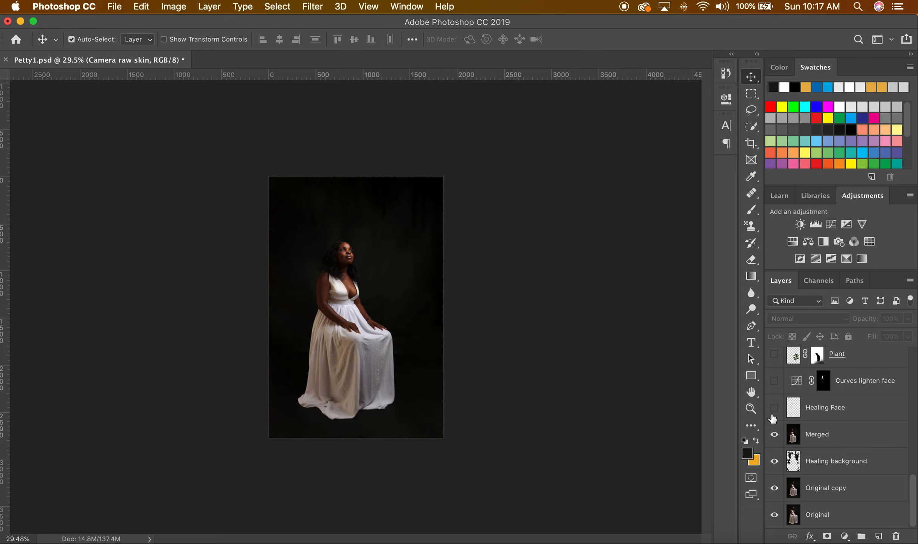
- Make the Healing Face layer visible and compare the woman's skin with and without it up close
scroll(352, 253, up, 1)
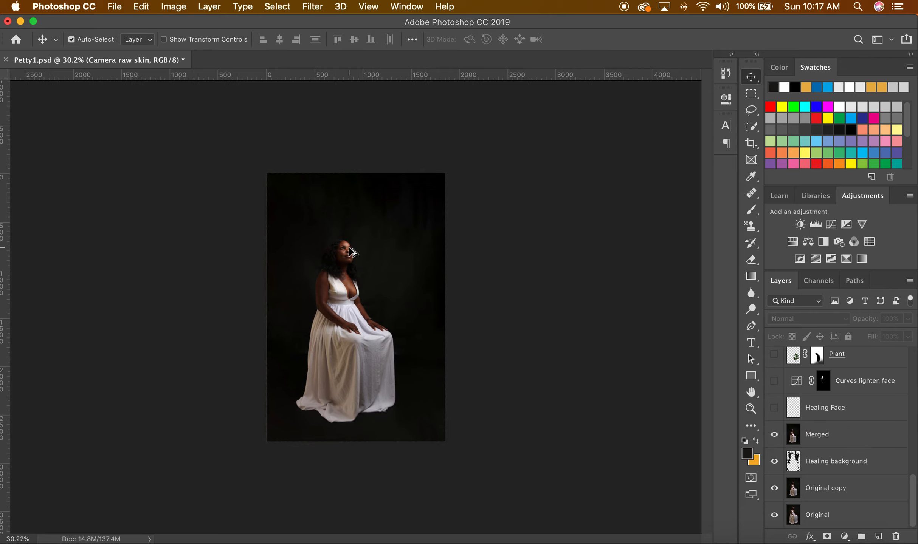
scroll(352, 252, up, 10)
drag(343, 181, 390, 303)
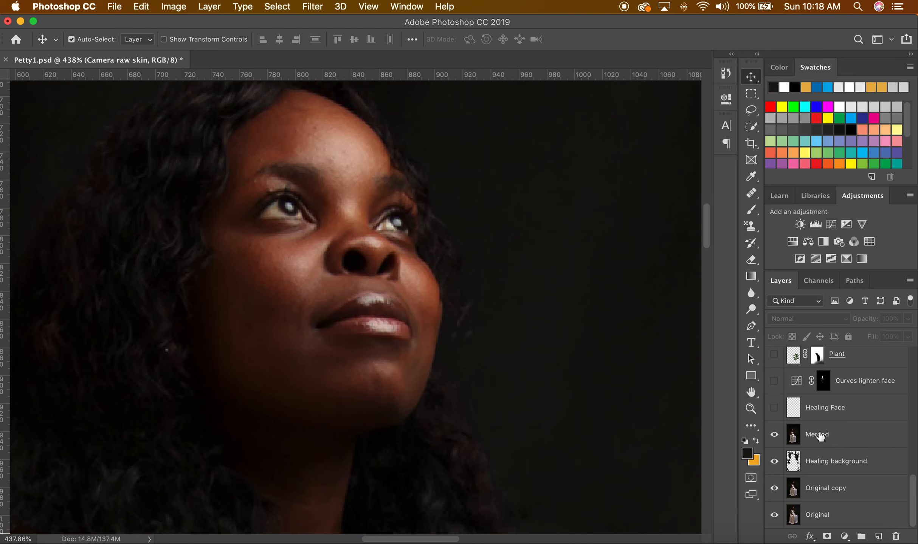
click(775, 408)
click(775, 408)
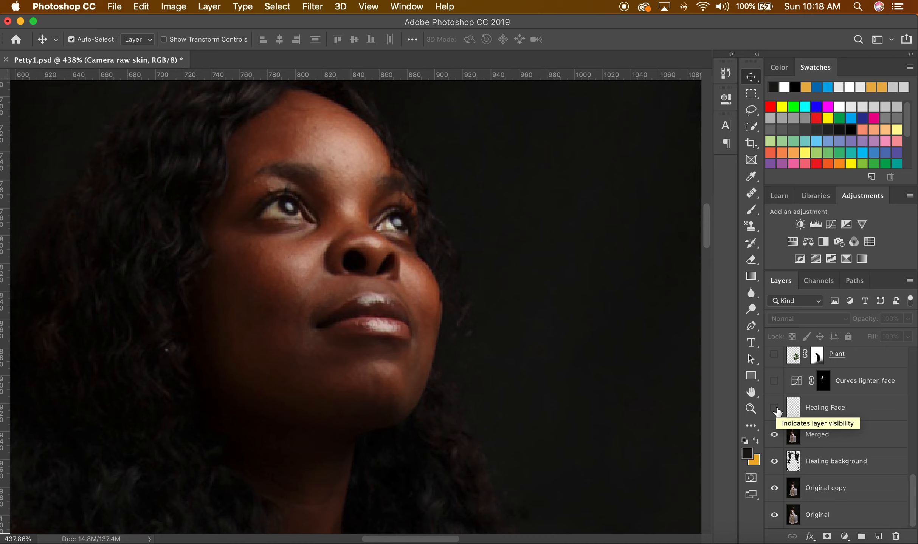
click(774, 408)
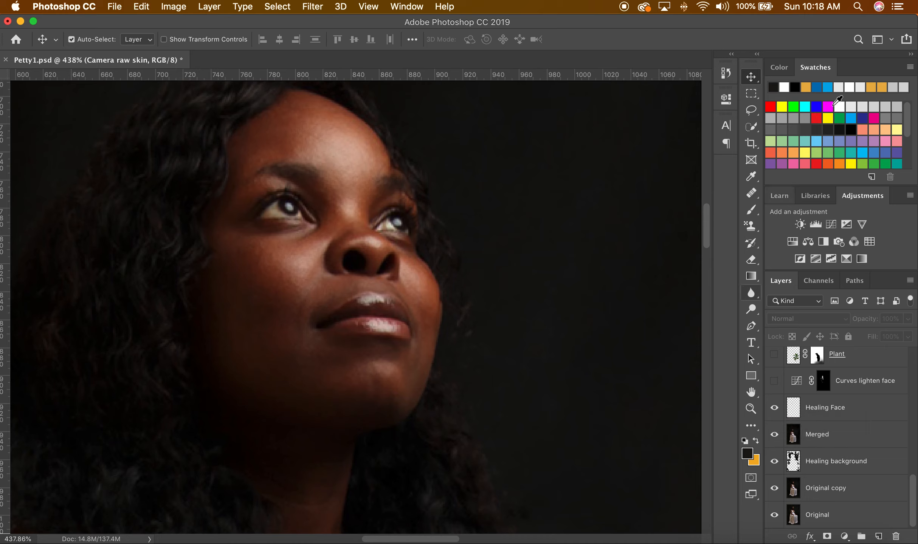
- Choose the Healing Brush Tool and check the Healing Face layer's effect on the skin
click(758, 200)
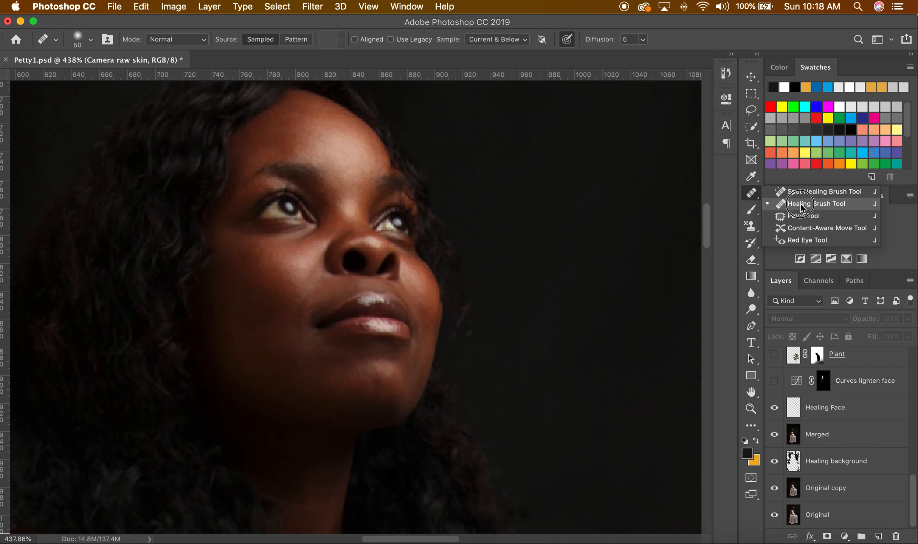
click(751, 194)
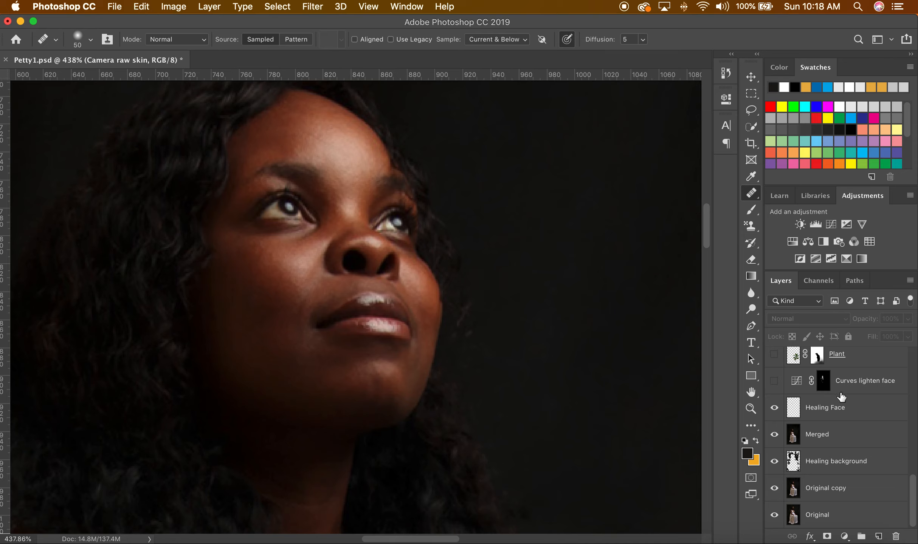
click(773, 407)
- Make the Curves lighten face layer visible and compare the brightness of the woman's face with and without it
scroll(370, 258, down, 10)
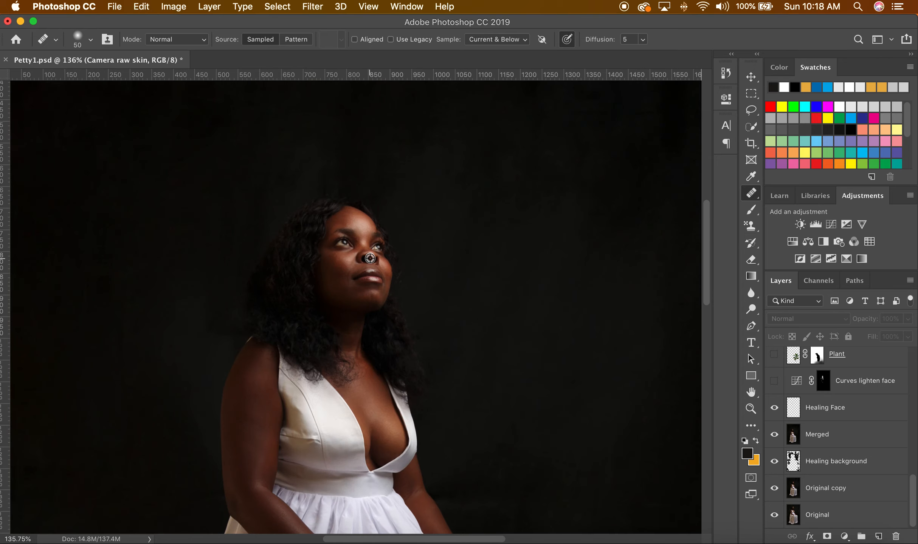
scroll(370, 258, down, 8)
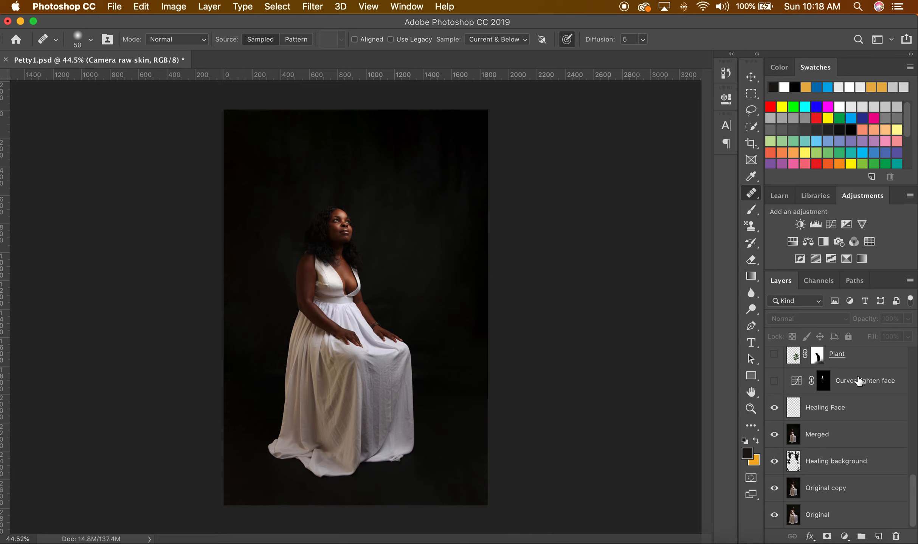
click(774, 382)
click(774, 382)
scroll(341, 226, up, 10)
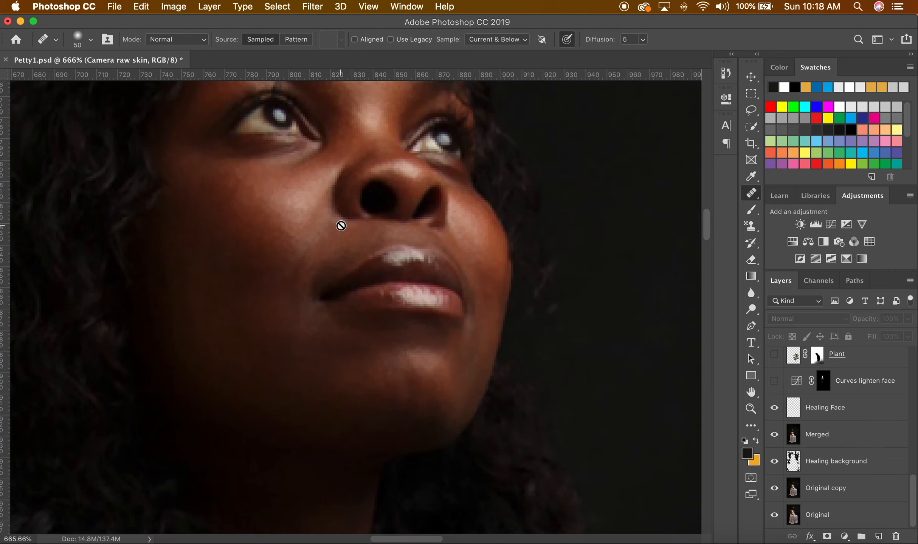
scroll(341, 225, down, 6)
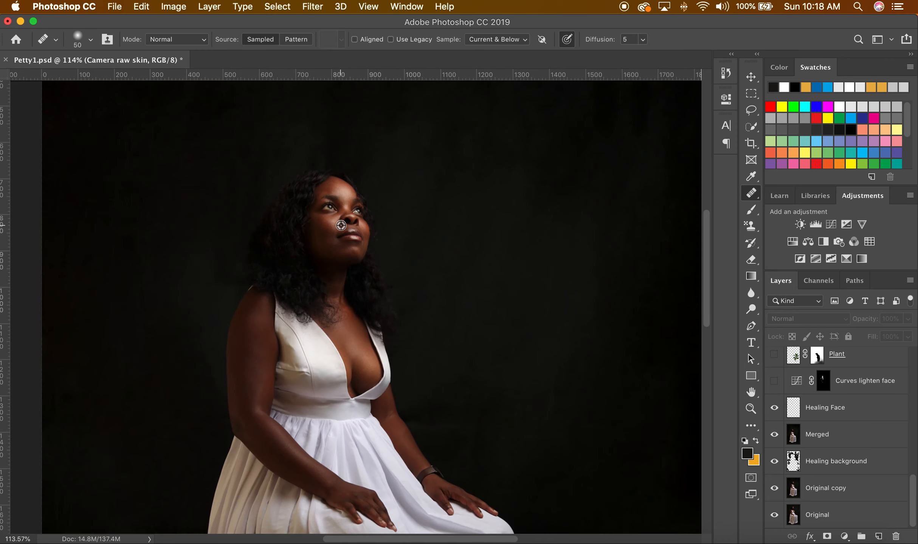
click(774, 381)
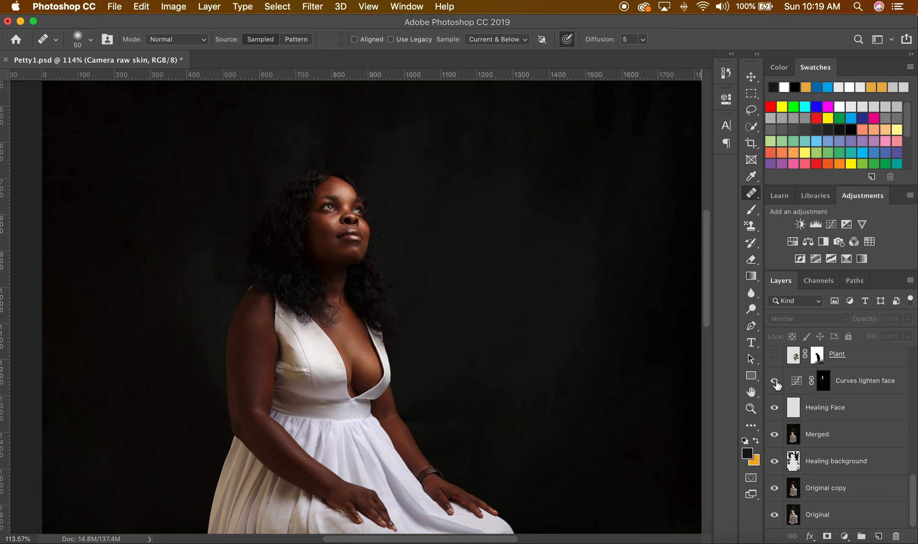
- Compare the whole image with and without the Curves lighten face layer, leaving the layer visible
key(super+0)
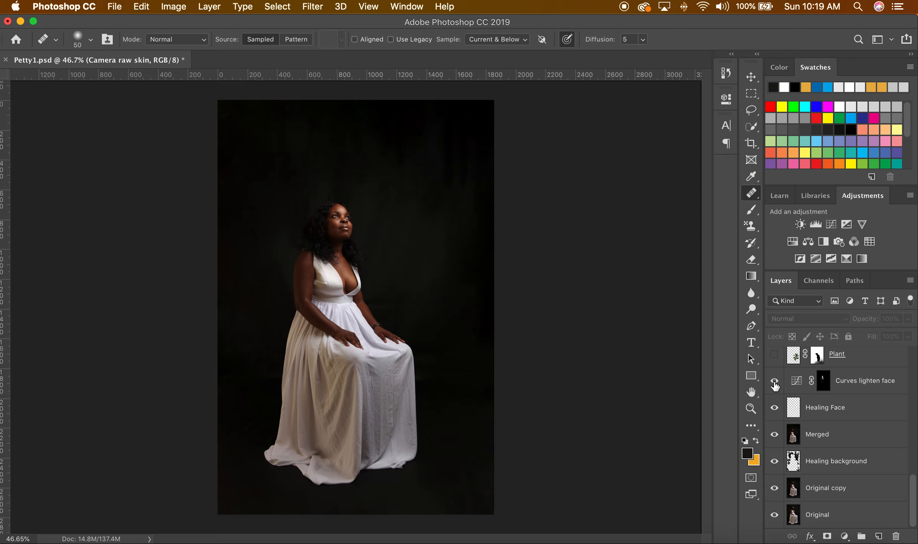
click(774, 382)
click(774, 383)
click(775, 383)
- Make the Plant layer visible beside the seated woman
scroll(790, 374, up, 2)
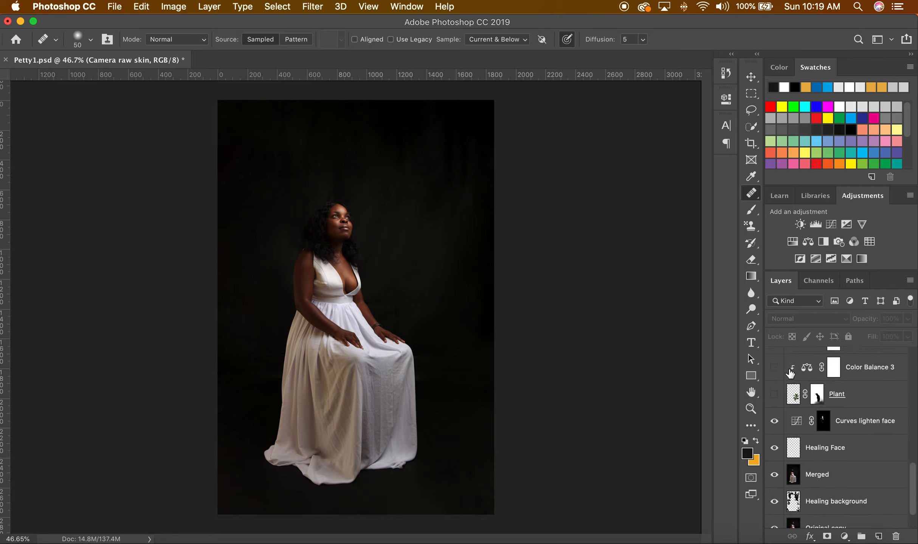
scroll(790, 373, up, 1)
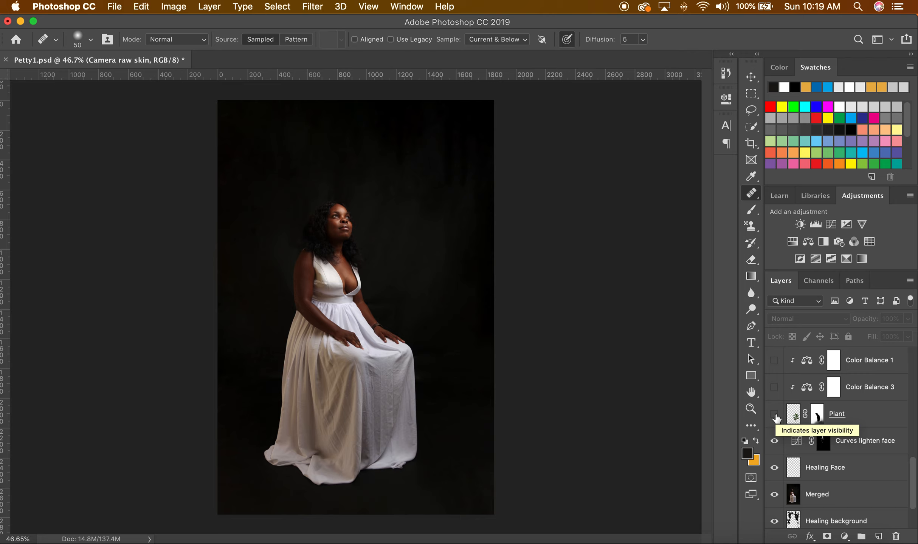
click(774, 415)
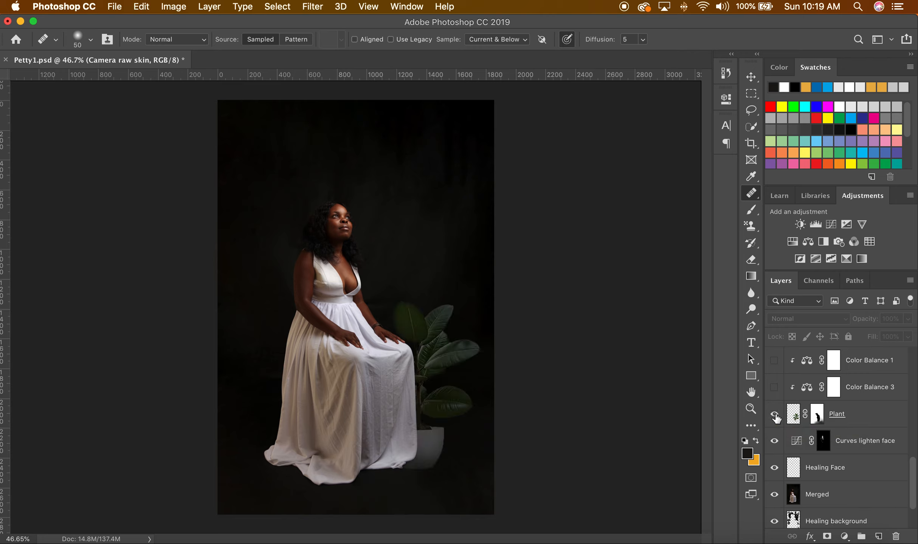
- Compare the Plant layer with its layer mask disabled and enabled, leaving the mask enabled
shift+click(817, 416)
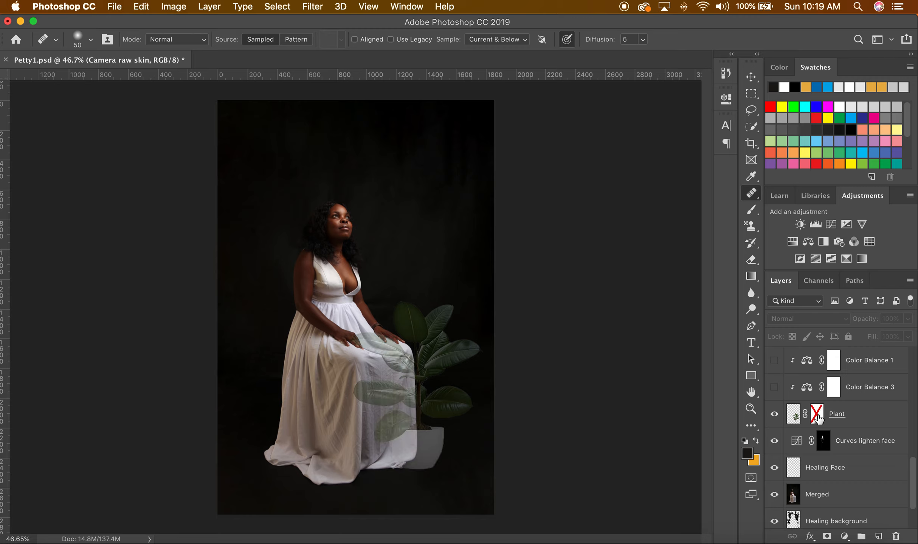
shift+click(817, 418)
shift+click(818, 418)
shift+click(818, 418)
shift+click(818, 418)
shift+click(818, 418)
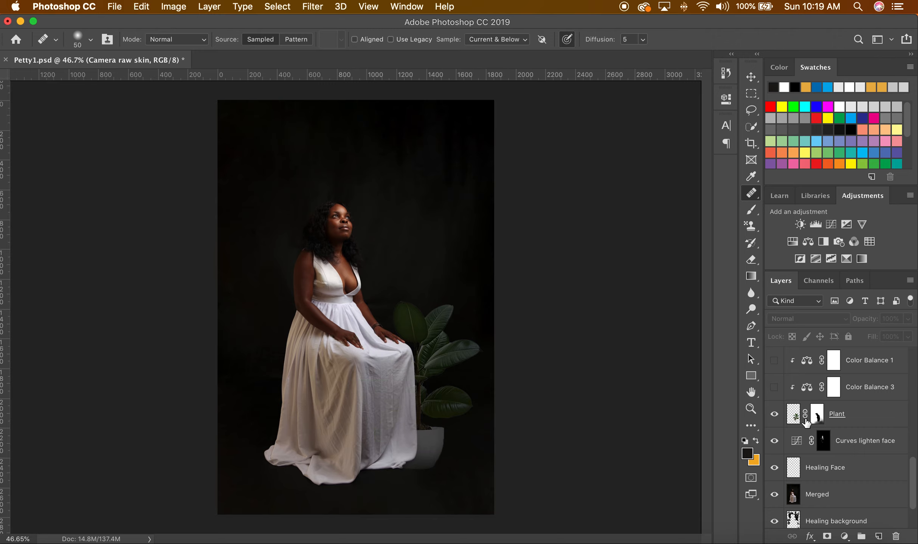
- Select the Plant layer by picking the plant in the image and inspect its leaves and pot up close
super+click(412, 341)
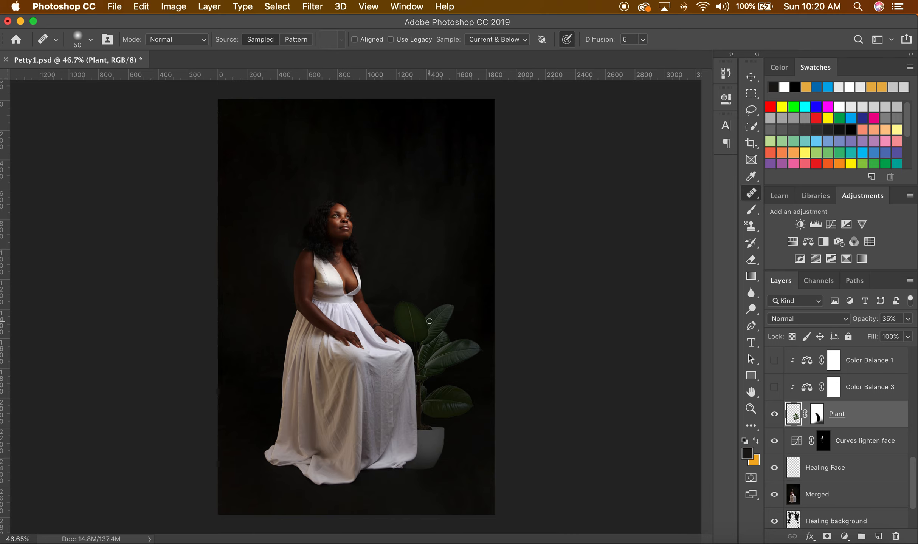
scroll(428, 322, up, 10)
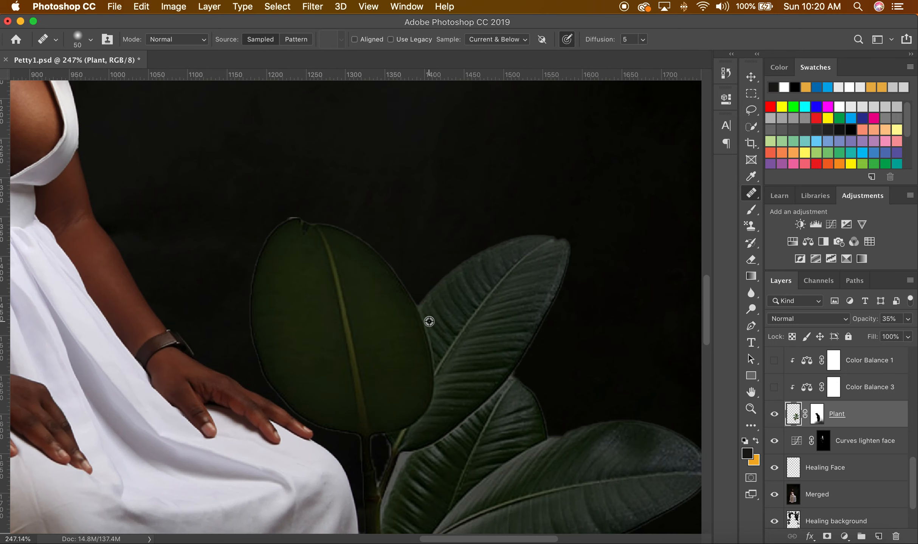
scroll(428, 321, down, 10)
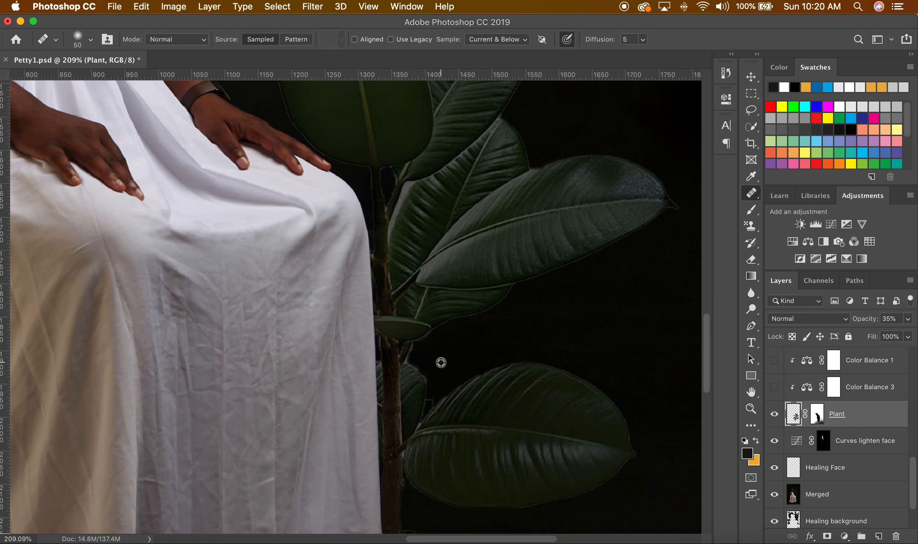
scroll(441, 363, down, 5)
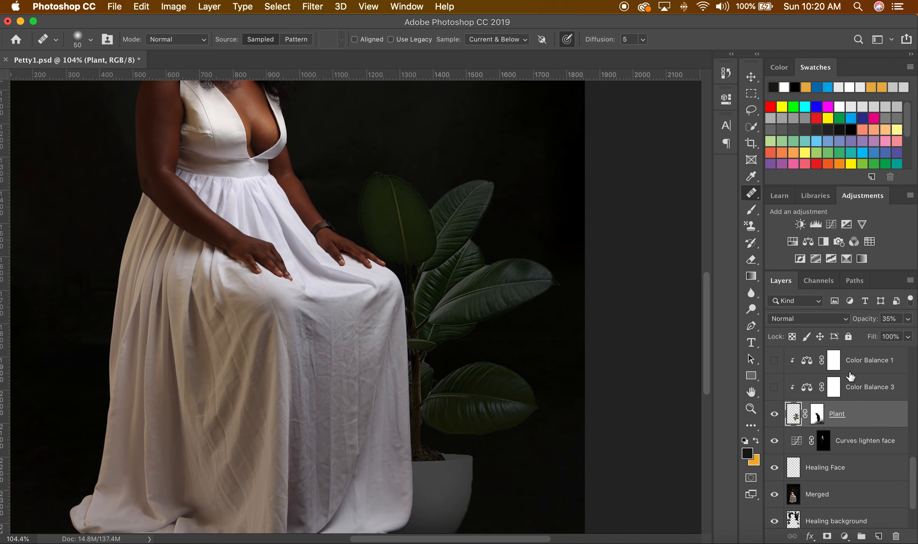
- Try the Plant layer at 100% opacity, check it against the whole image, and undo the change
drag(862, 324, 913, 318)
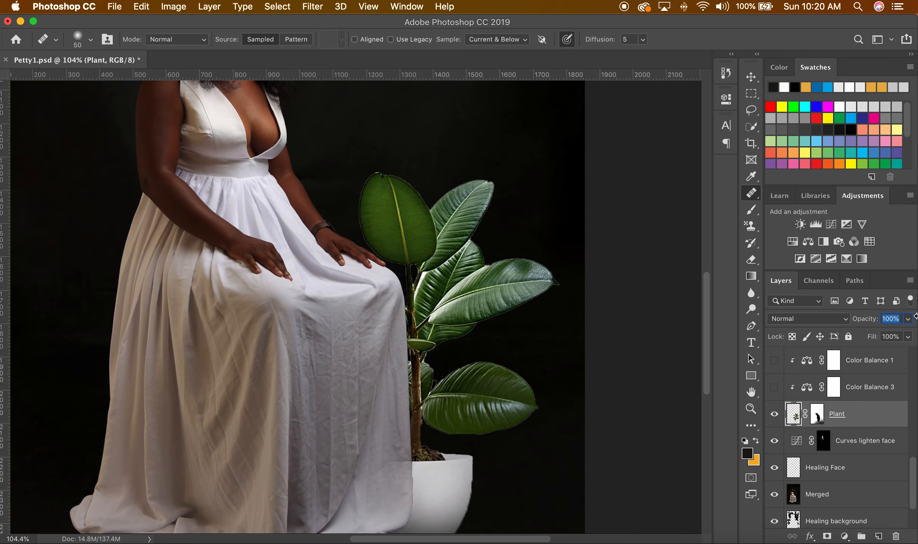
key(super+0)
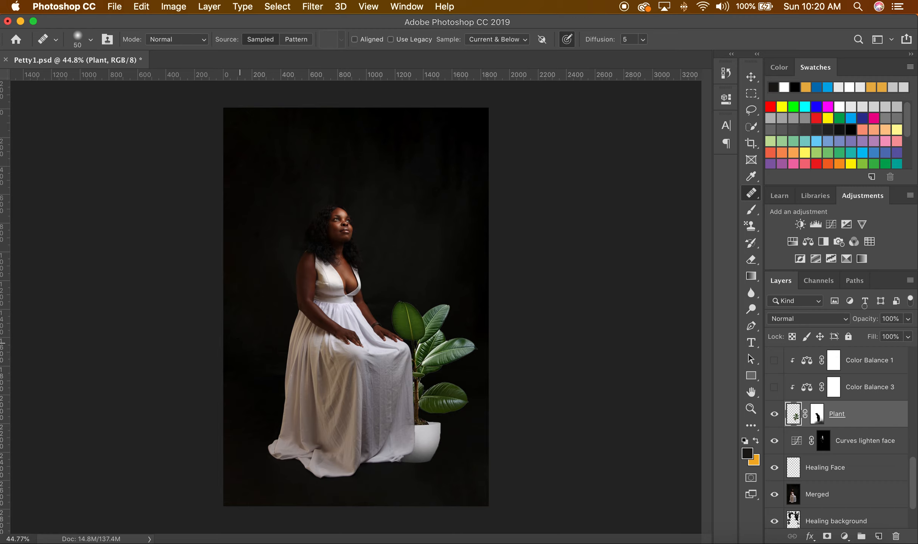
key(super+z)
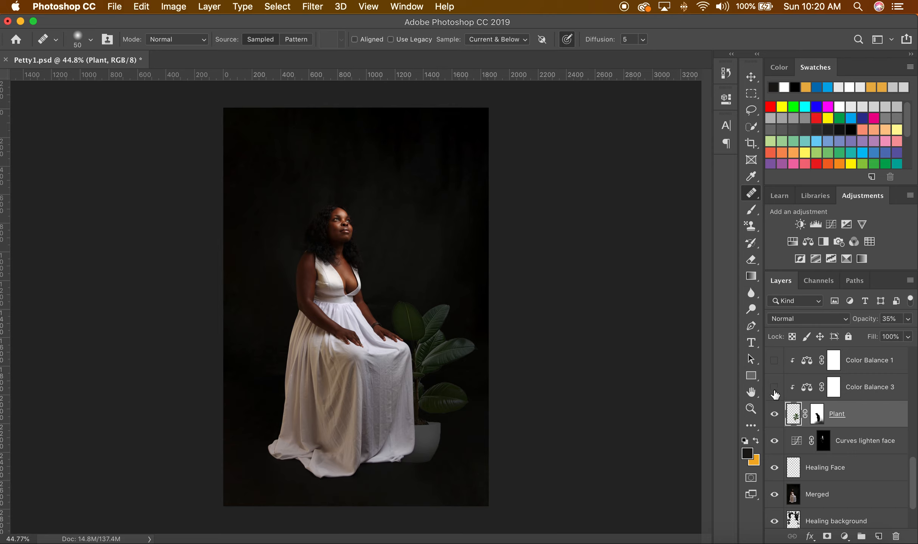
- View the adjustment layers above the Plant layer and the available adjustment types without adding one
scroll(868, 400, up, 2)
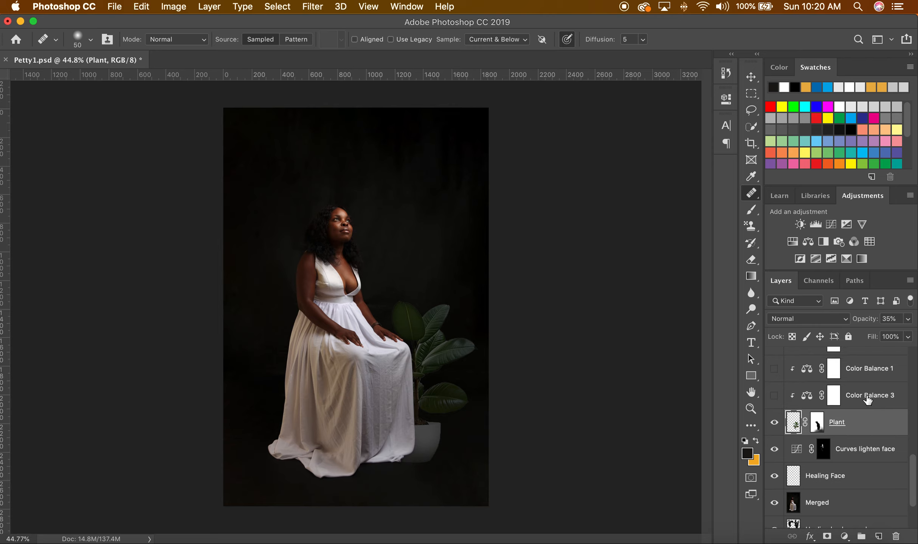
scroll(867, 400, up, 2)
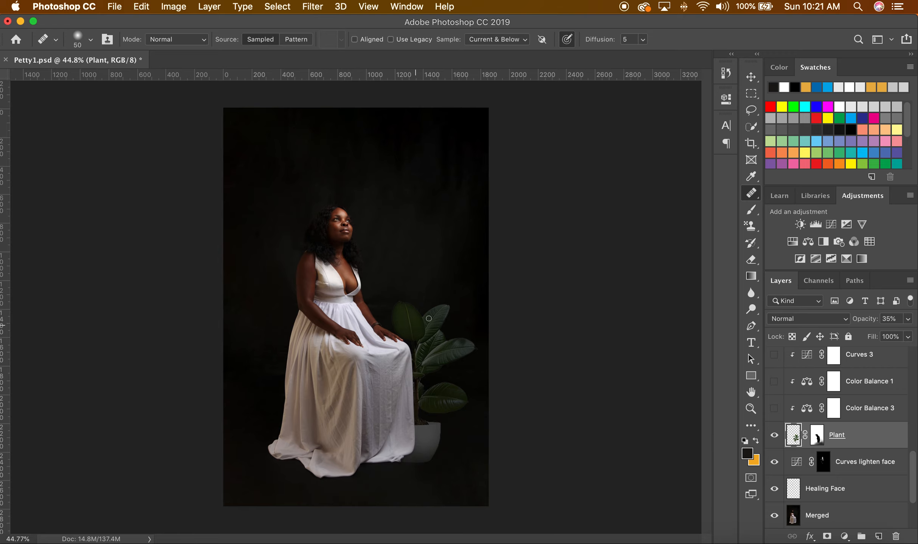
click(844, 537)
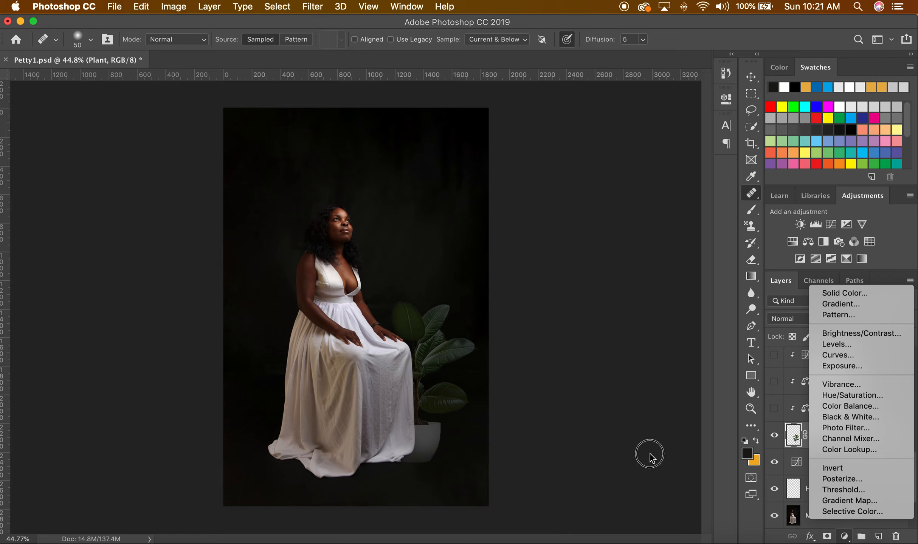
click(616, 428)
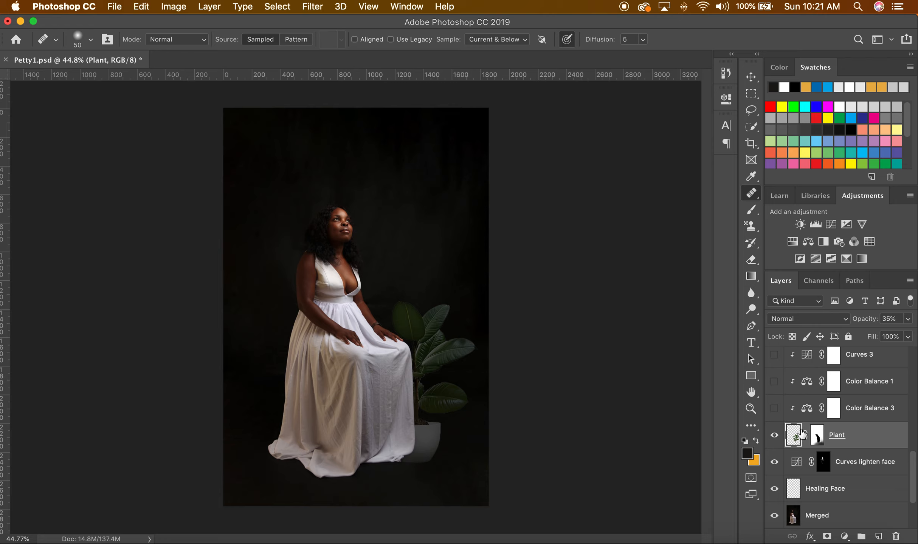
- Make the plant's clipped Color Balance 3, Color Balance 1 and Curves 3 adjustment layers visible
click(773, 409)
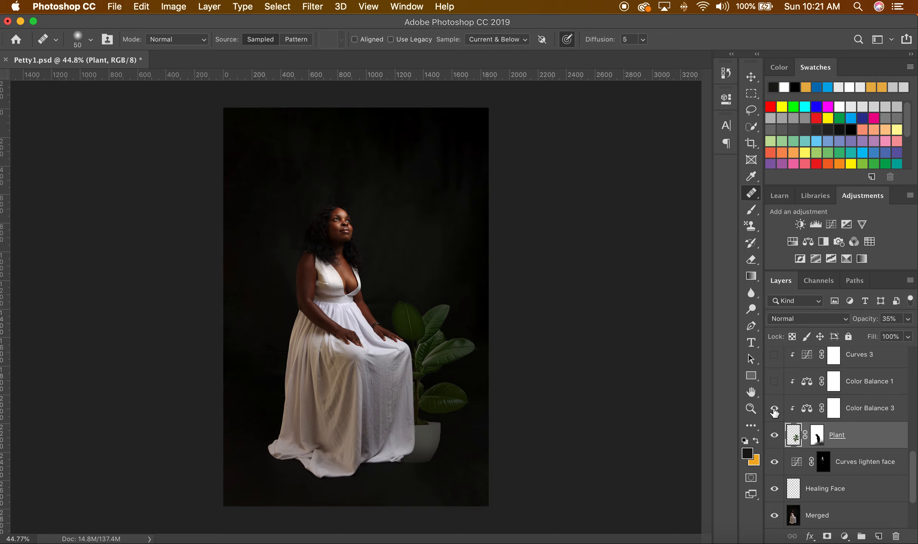
click(774, 382)
scroll(776, 375, up, 1)
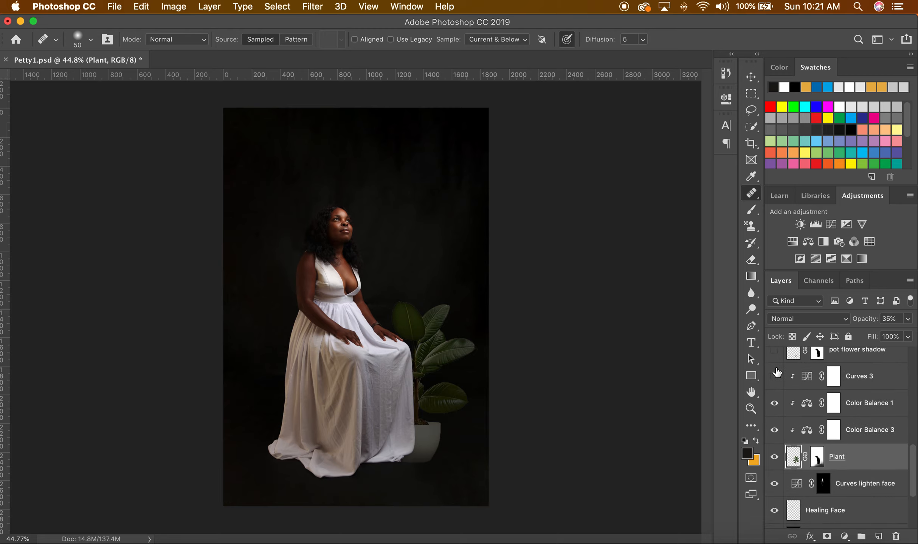
click(775, 377)
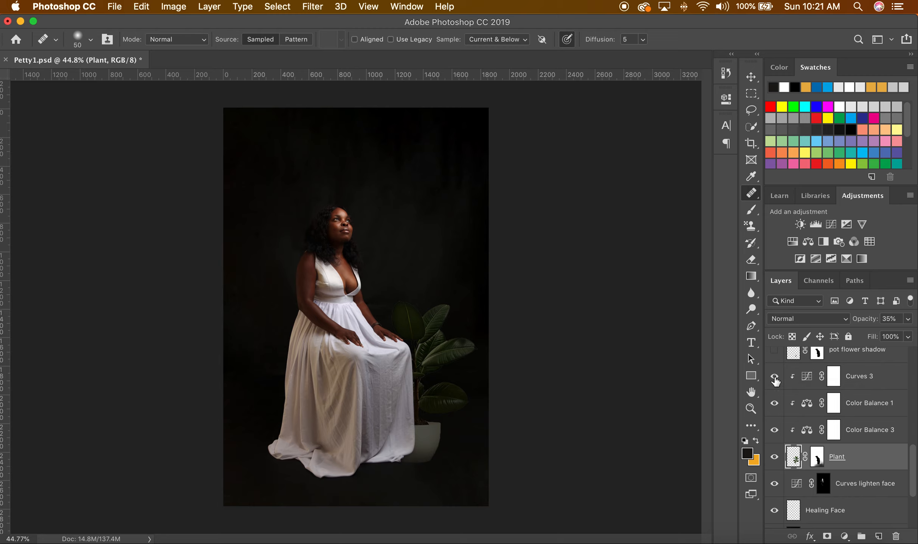
- Make the pot flower shadow layer visible and compare the pot beside the dress with and without it up close
scroll(774, 381, up, 3)
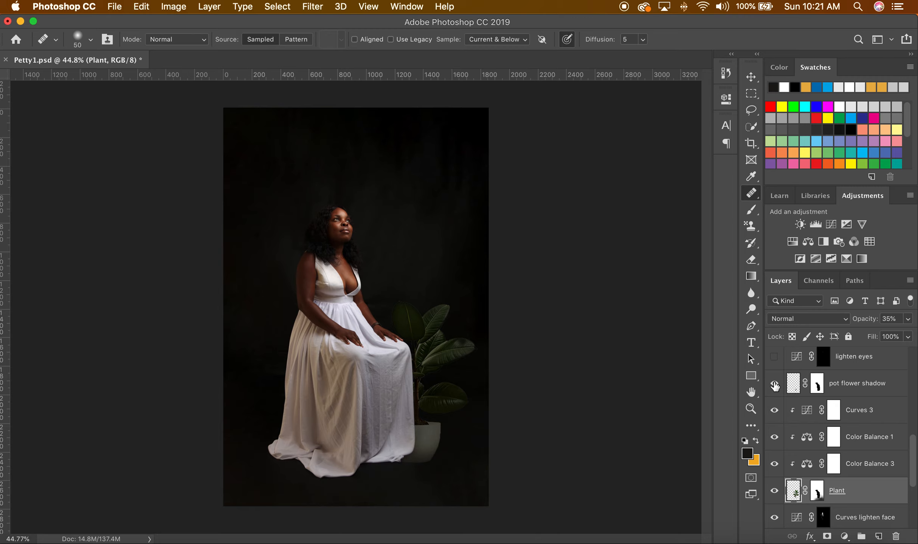
click(774, 386)
scroll(407, 460, up, 5)
scroll(408, 459, up, 4)
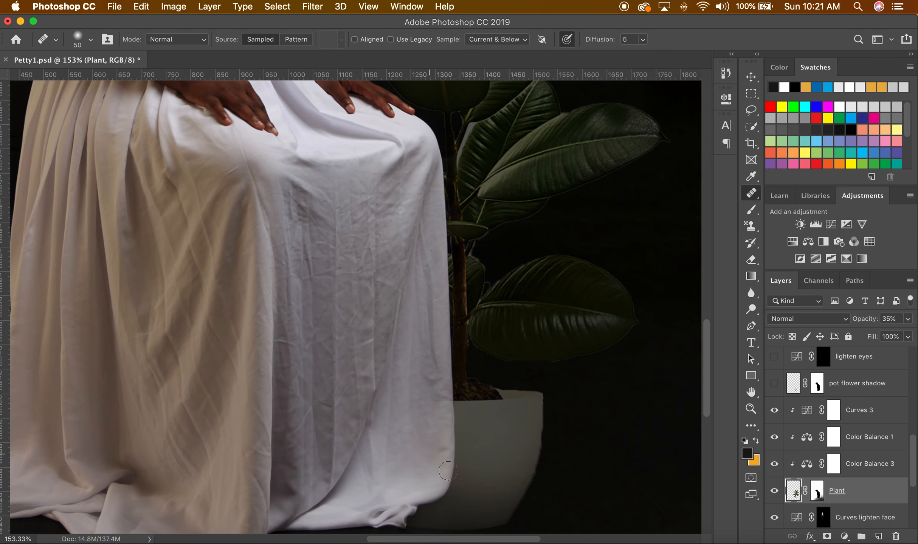
drag(463, 455, 420, 355)
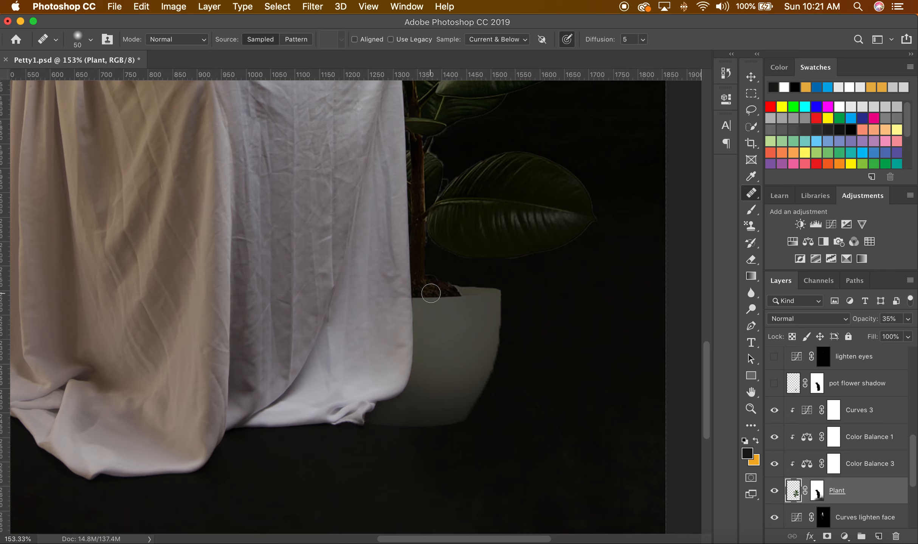
click(775, 384)
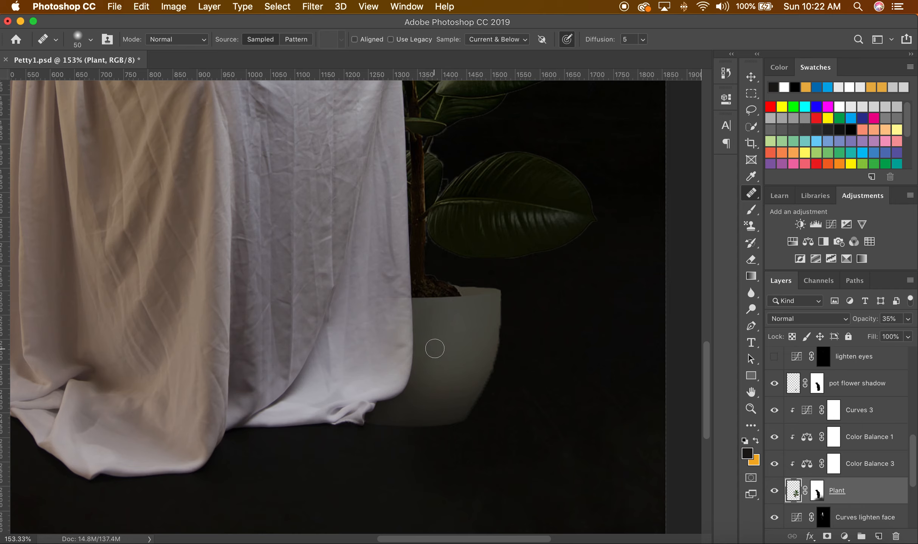
scroll(435, 353, down, 5)
scroll(434, 349, down, 3)
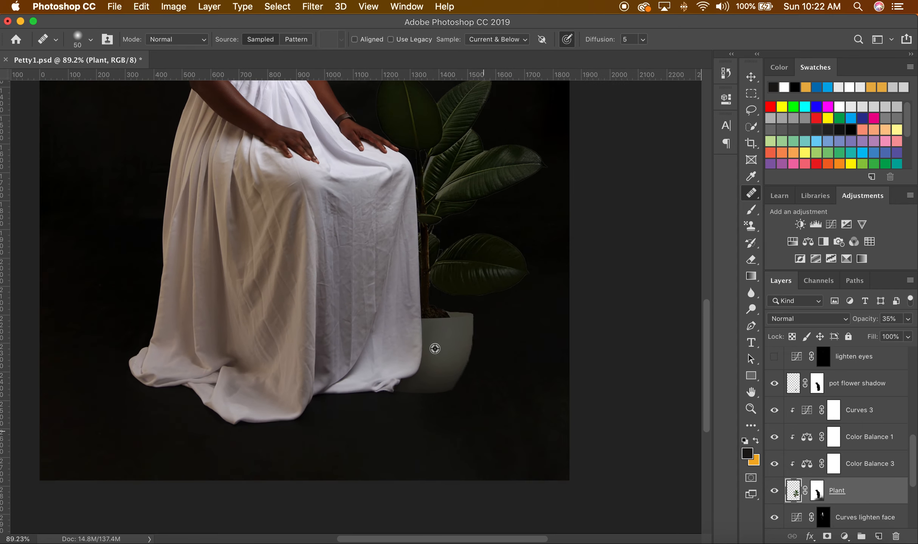
scroll(435, 348, down, 1)
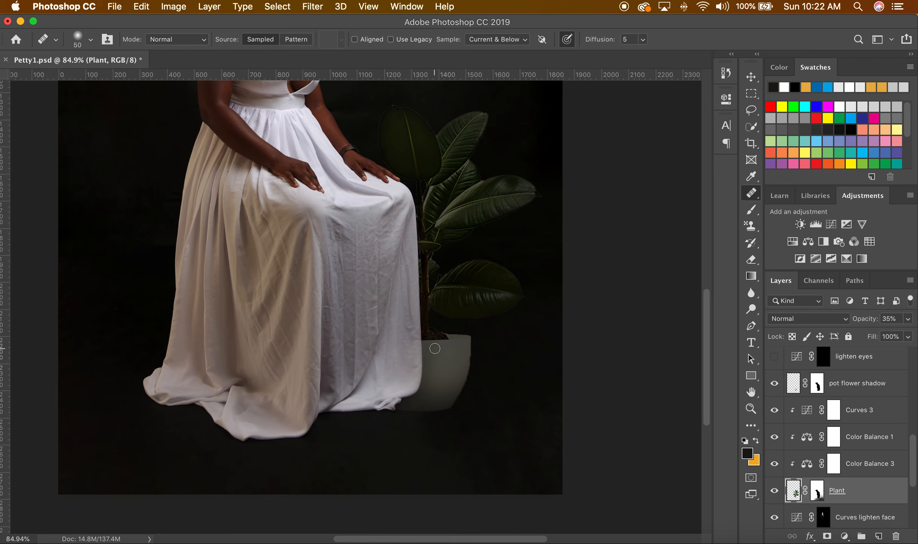
- Examine the woman's eyes up close and make the lighten eyes layer visible
scroll(435, 349, up, 3)
scroll(782, 378, up, 2)
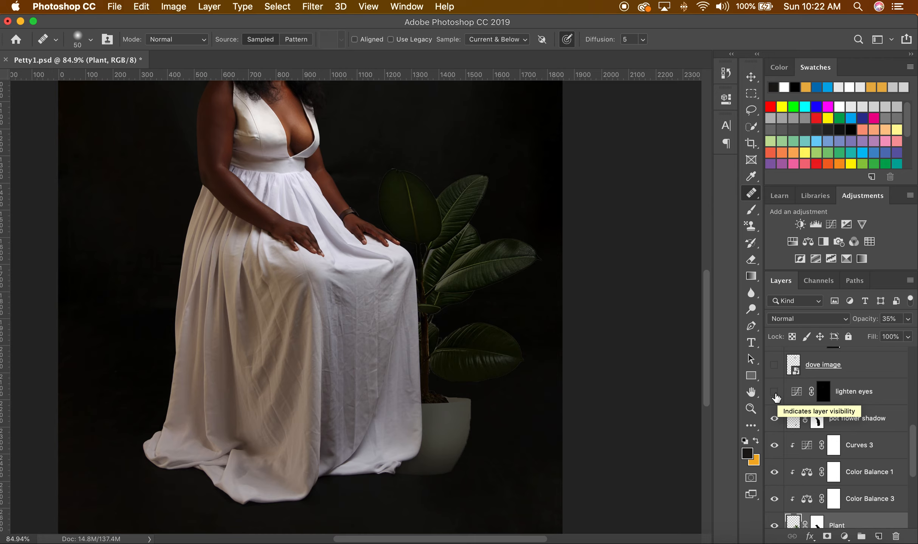
scroll(494, 377, up, 10)
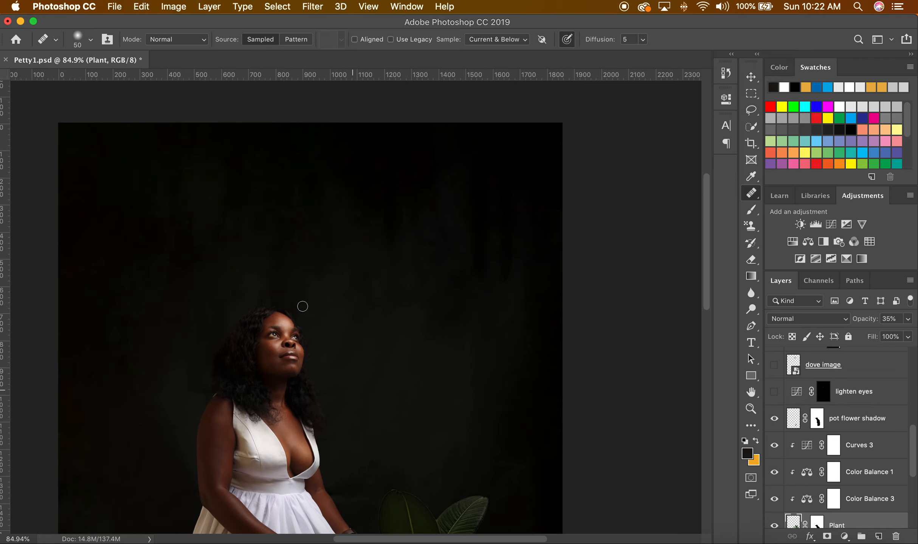
scroll(287, 341, up, 5)
scroll(286, 342, down, 3)
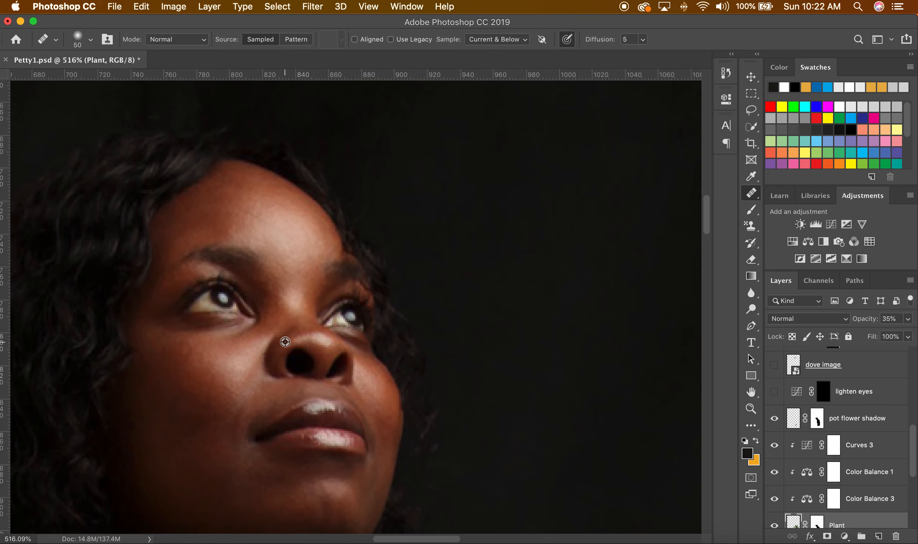
click(774, 392)
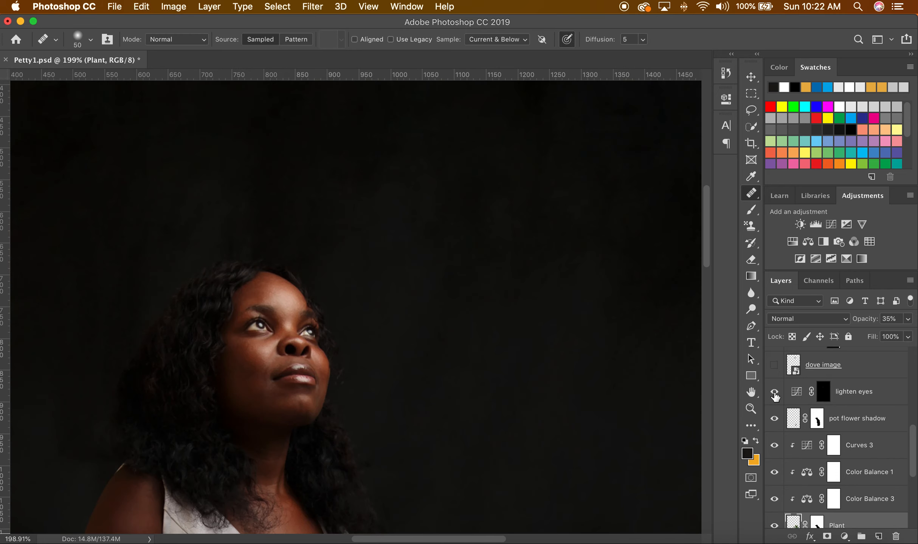
- Compare the portrait with and without the lighten eyes layer, leaving the layer visible
scroll(352, 334, down, 10)
scroll(373, 328, up, 8)
scroll(373, 328, down, 4)
scroll(374, 329, down, 1)
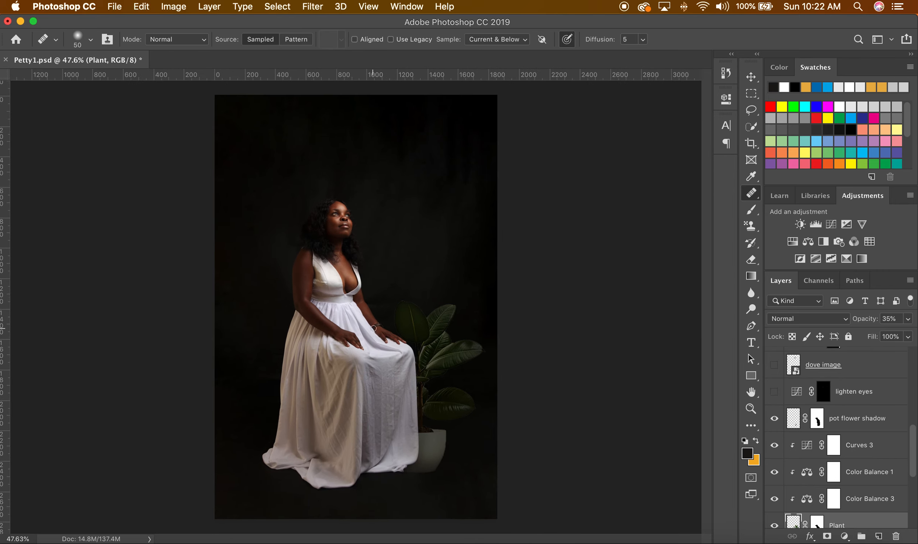
click(771, 394)
click(774, 393)
click(774, 393)
- Make the dove image layer visible above the woman and inspect the dove up close
scroll(781, 390, up, 1)
scroll(780, 389, up, 2)
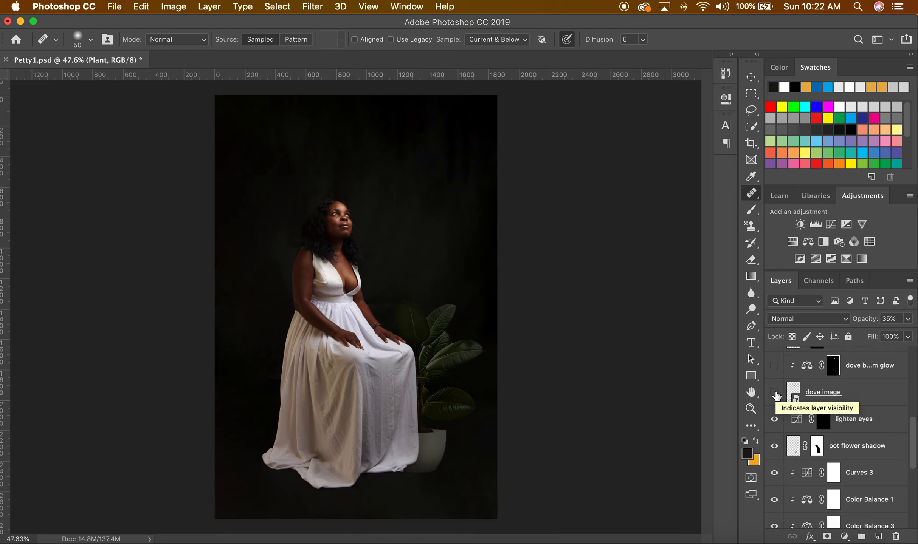
click(774, 394)
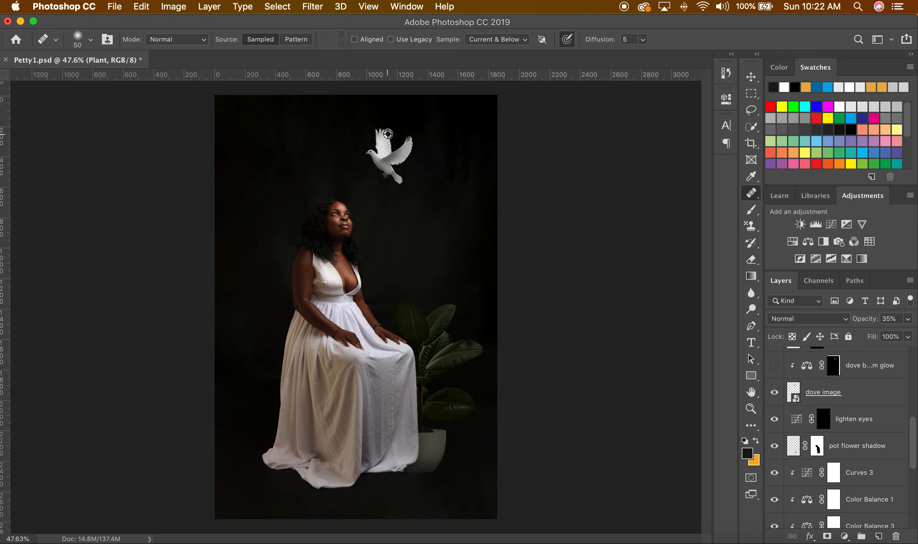
scroll(388, 134, up, 10)
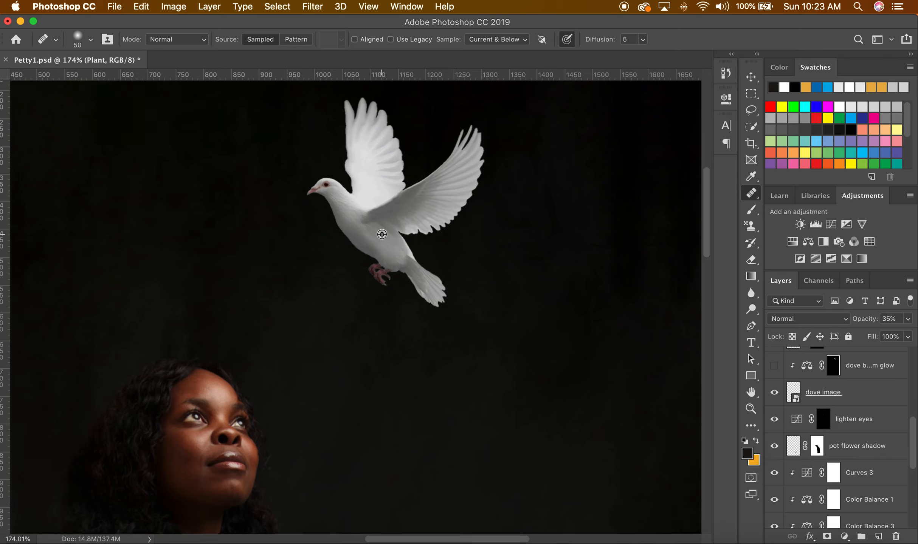
scroll(382, 234, up, 9)
scroll(381, 234, down, 5)
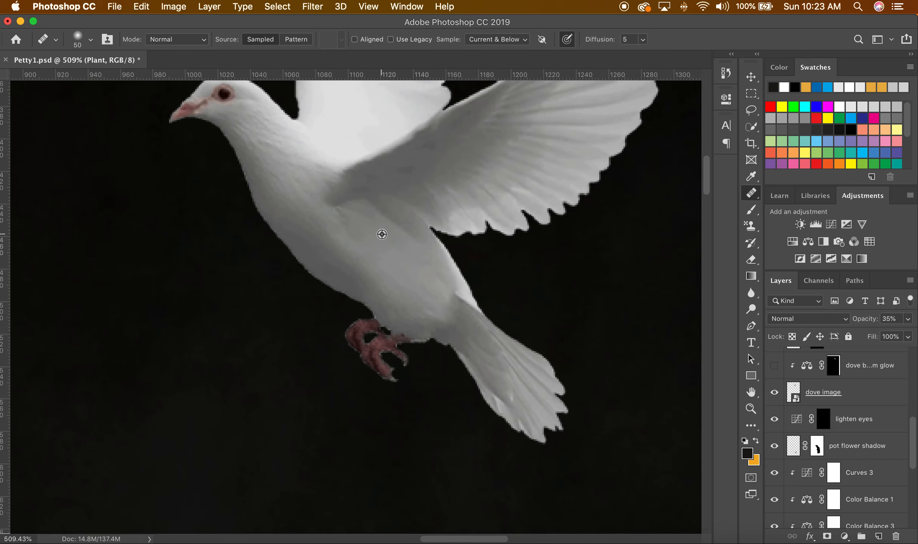
- Examine how the dove sits above the woman within the full composition
scroll(382, 234, down, 2)
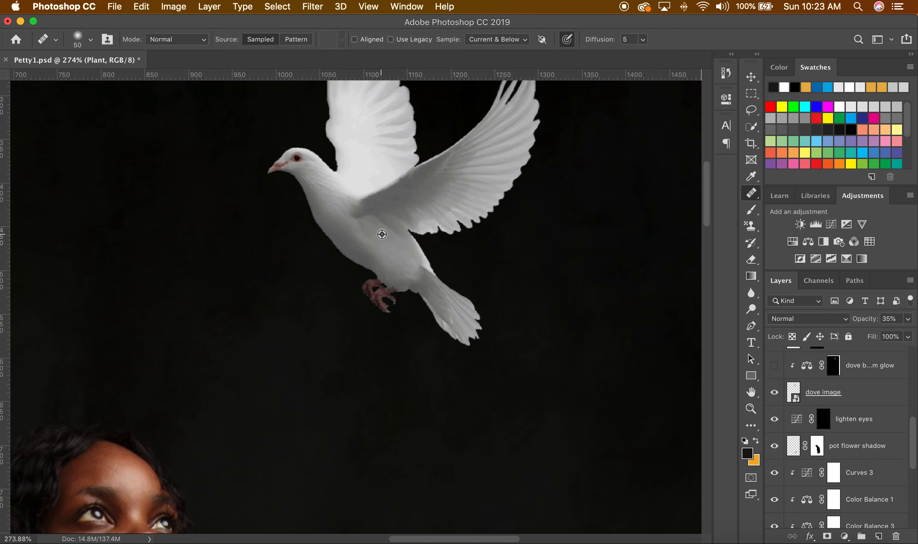
scroll(381, 234, down, 4)
scroll(382, 235, down, 4)
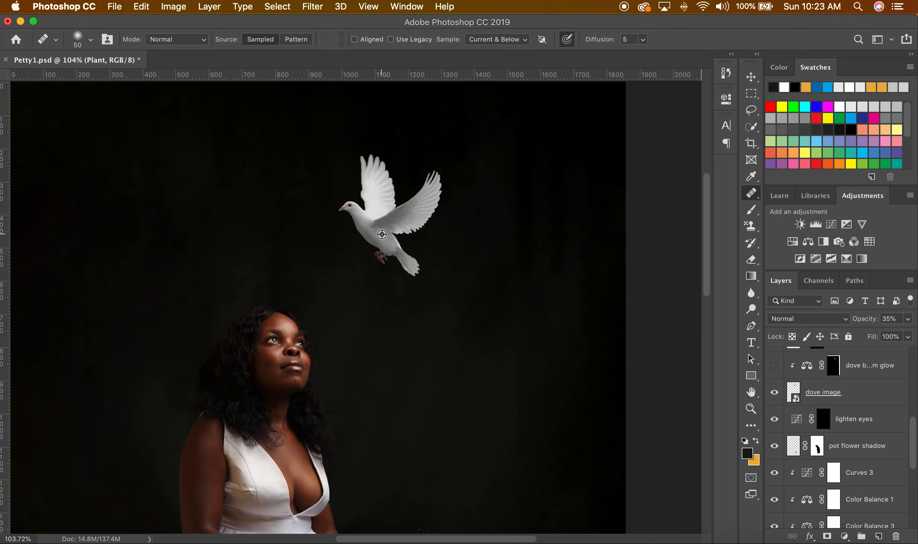
scroll(382, 234, down, 4)
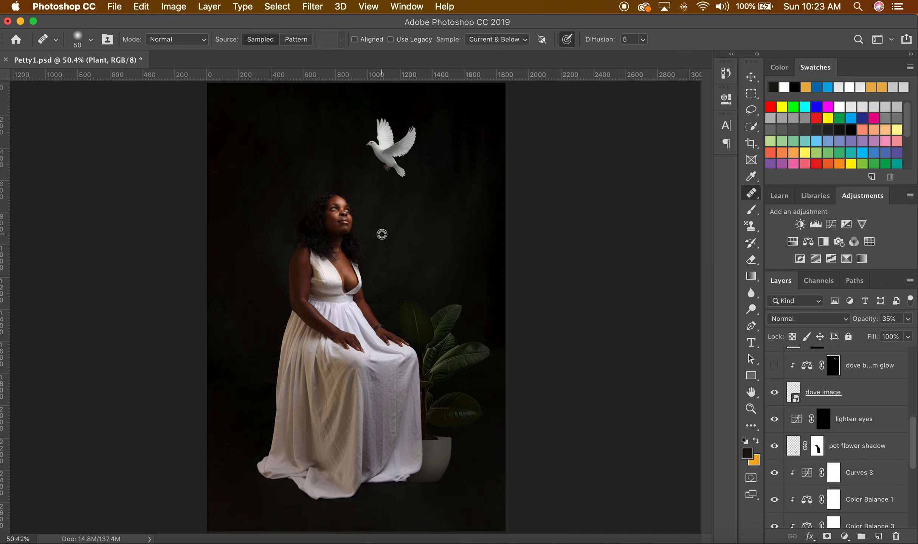
scroll(382, 235, down, 2)
scroll(382, 234, up, 2)
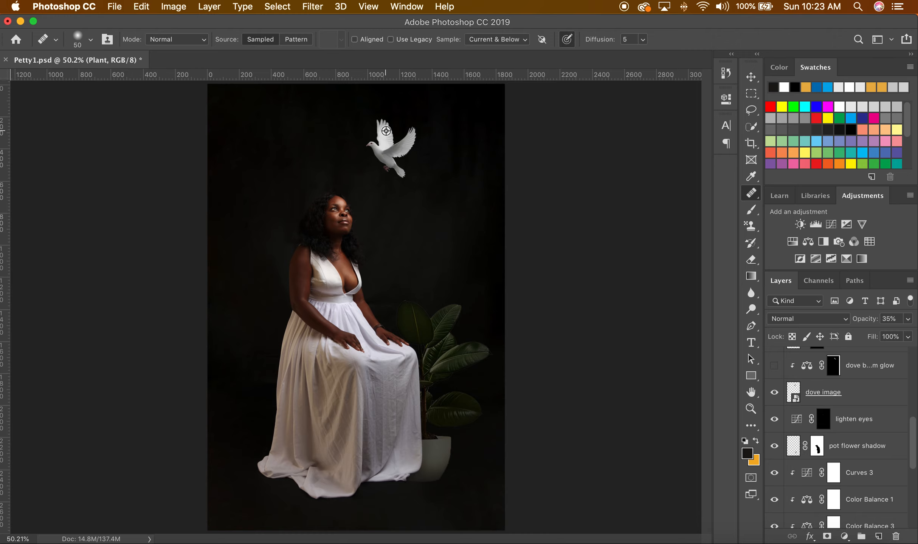
scroll(386, 130, up, 5)
scroll(419, 196, down, 8)
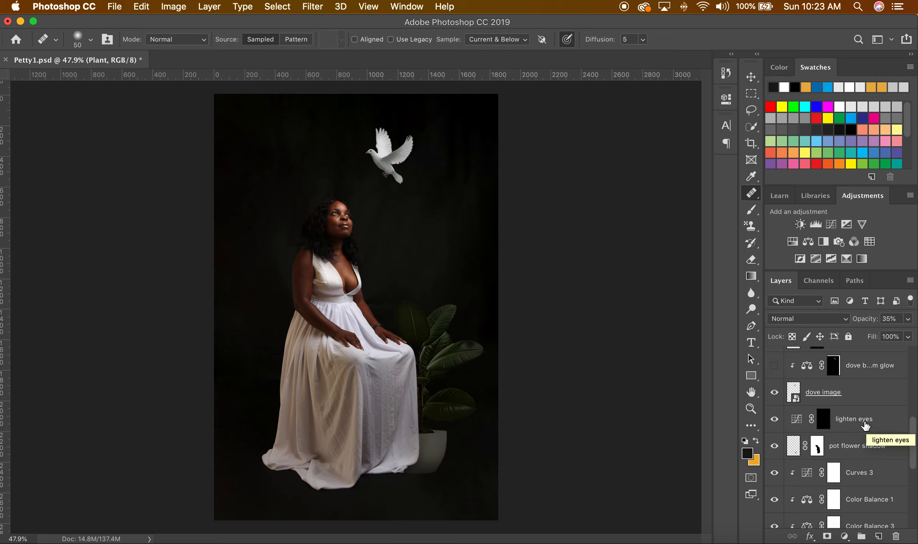
- Make the clipped dove glow color balance layer visible and inspect its effect on the dove
scroll(865, 416, up, 2)
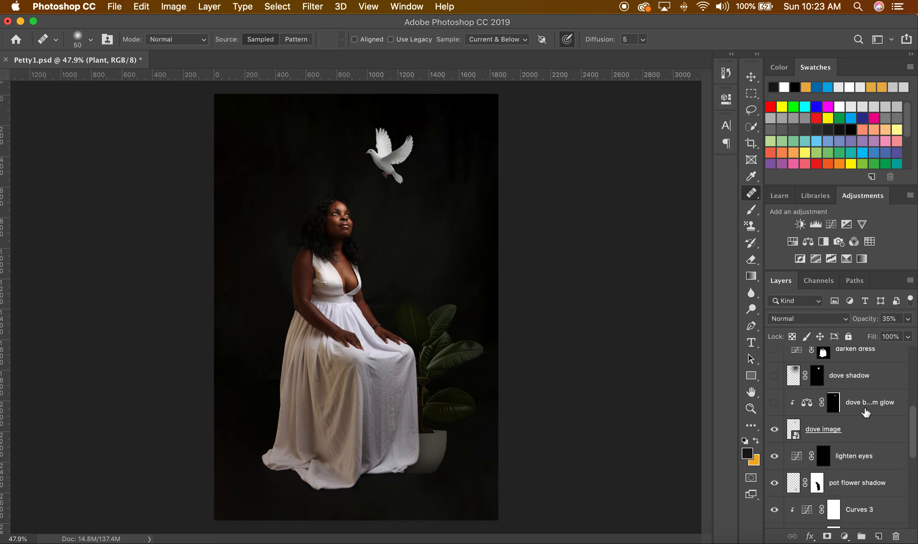
click(774, 403)
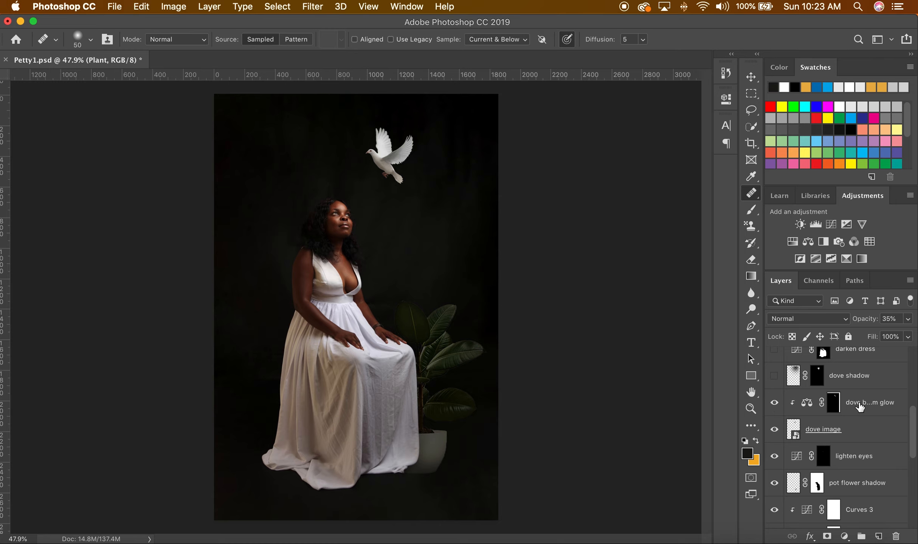
scroll(394, 148, up, 5)
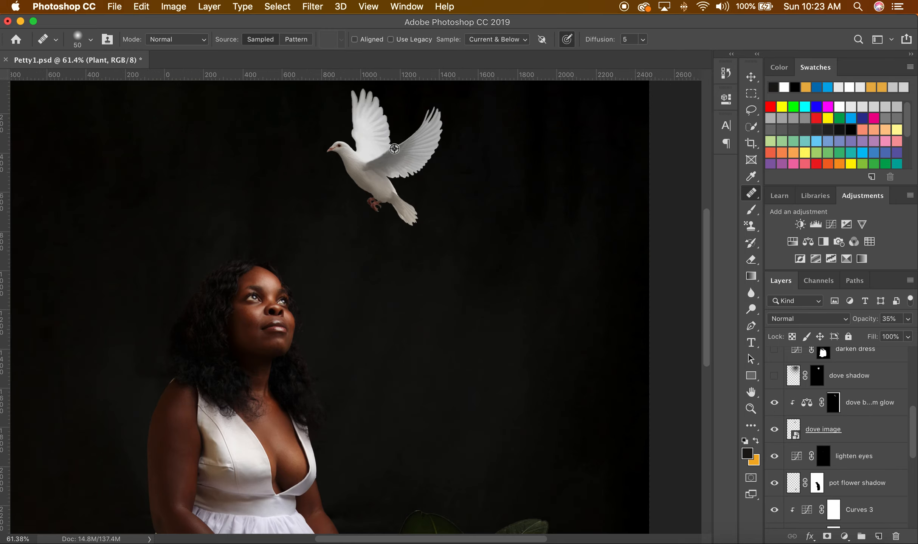
scroll(383, 185, down, 5)
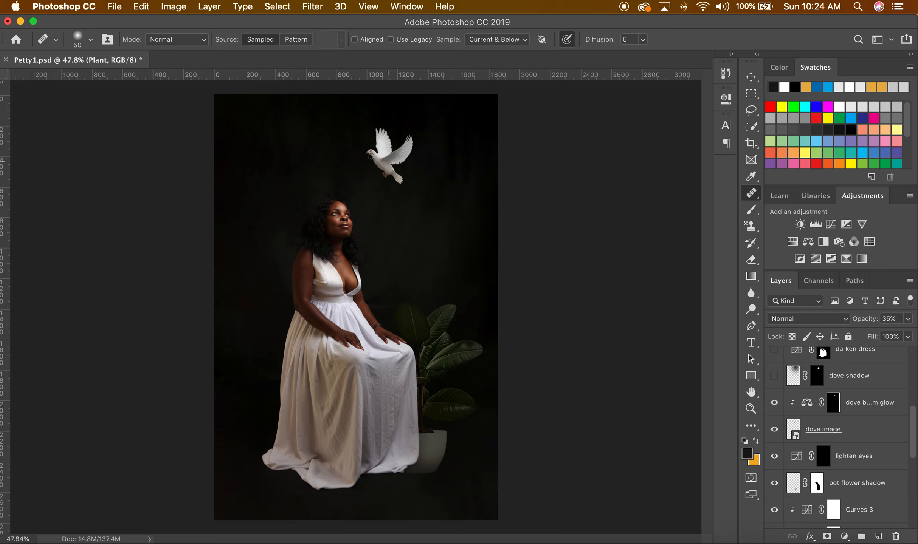
- Make the dove shadow layer visible and compare the dove up close with and without it
scroll(863, 448, up, 3)
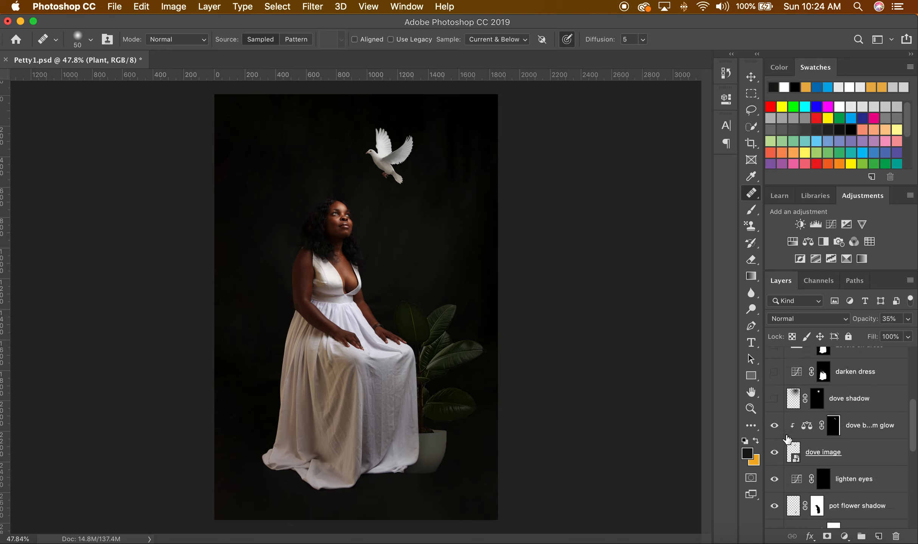
click(774, 401)
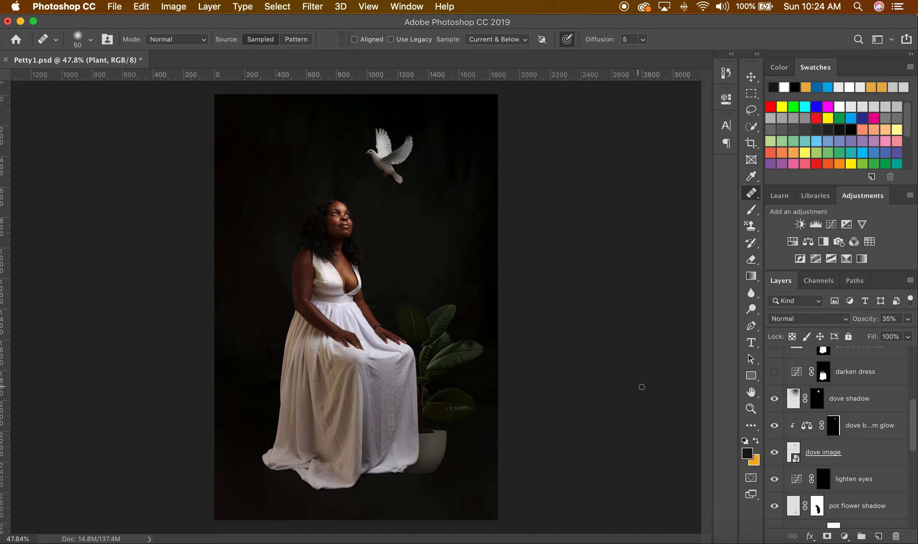
scroll(443, 172, up, 5)
scroll(338, 176, up, 4)
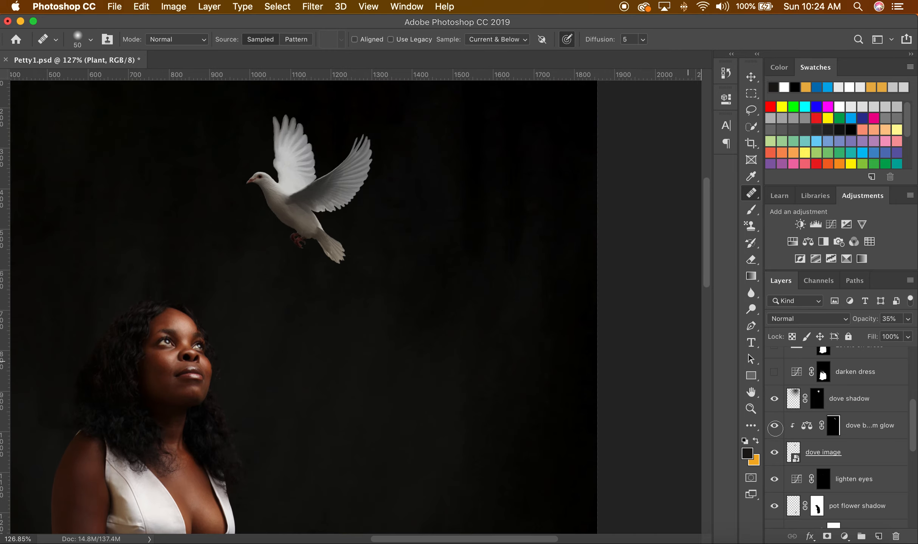
click(774, 401)
click(773, 402)
scroll(324, 280, down, 5)
scroll(324, 280, down, 1)
- Make the darken dress and Levels on dress layers visible
scroll(797, 417, up, 2)
scroll(796, 417, up, 1)
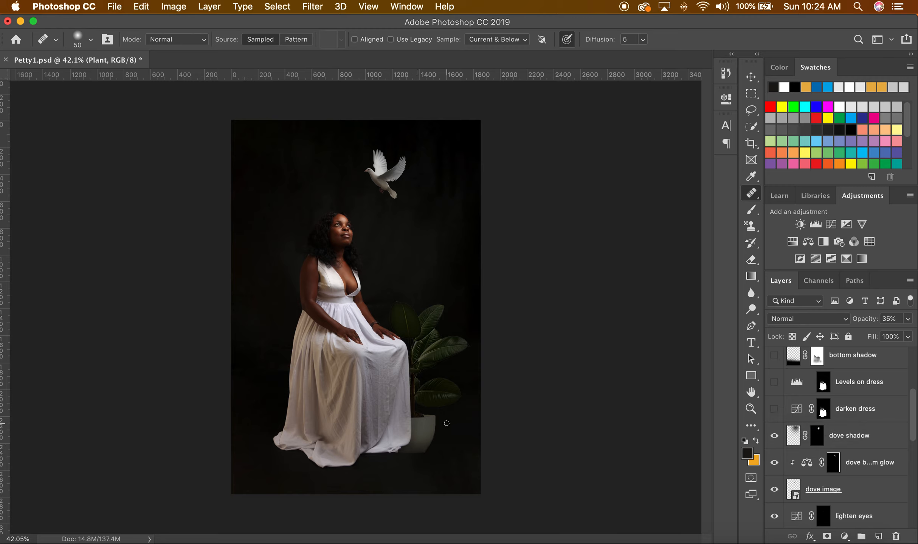
click(773, 409)
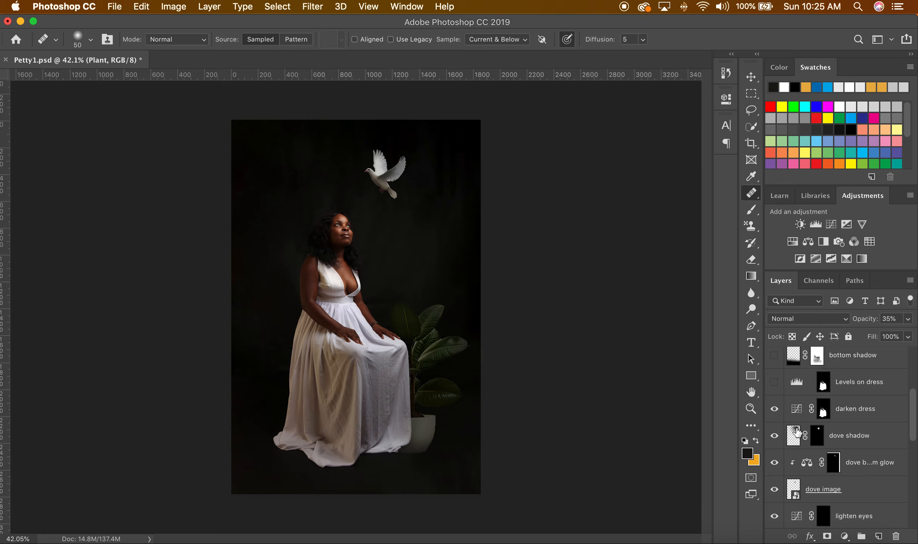
scroll(796, 431, up, 1)
scroll(797, 432, up, 2)
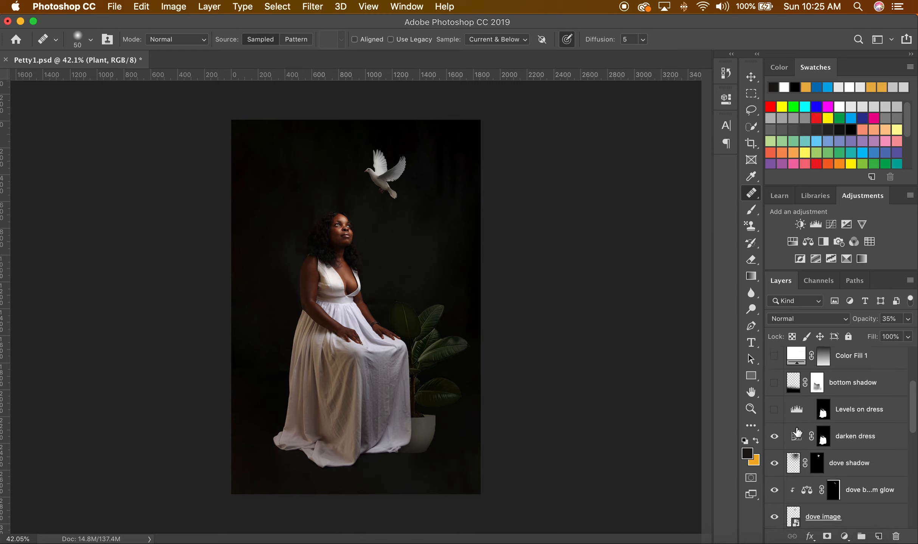
scroll(796, 432, up, 1)
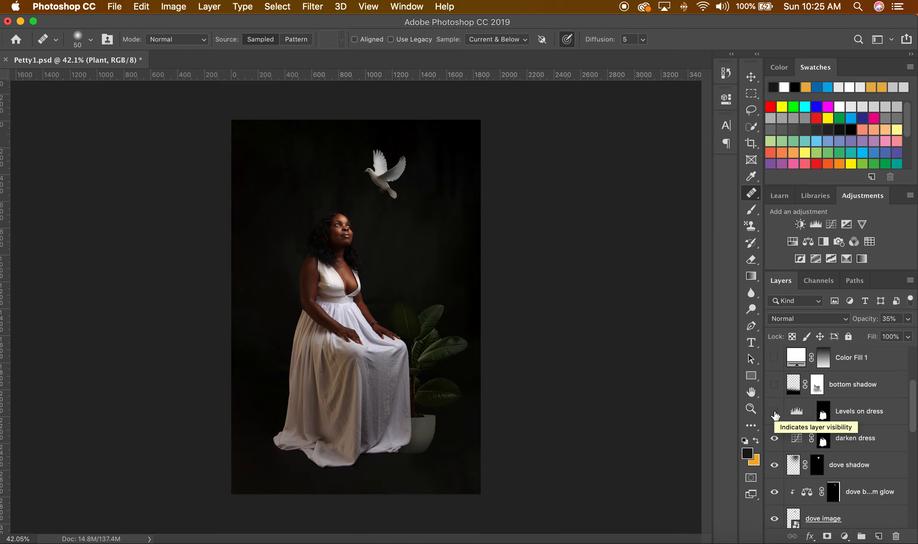
click(774, 412)
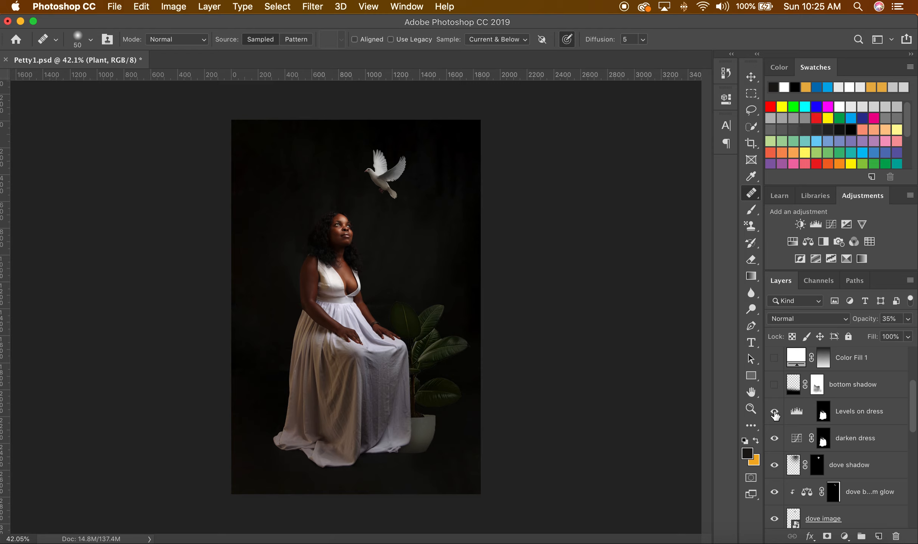
- Make the bottom shadow layer visible and select it
scroll(777, 410, up, 3)
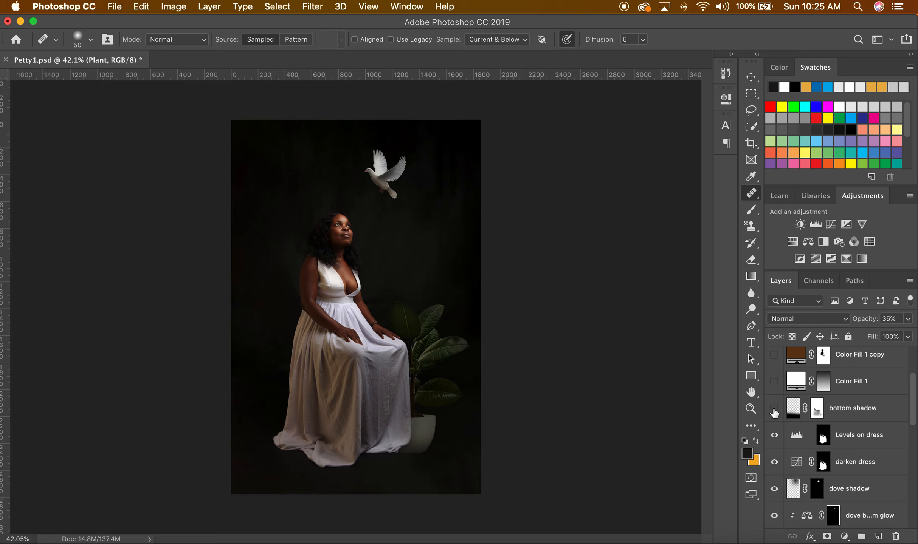
click(774, 410)
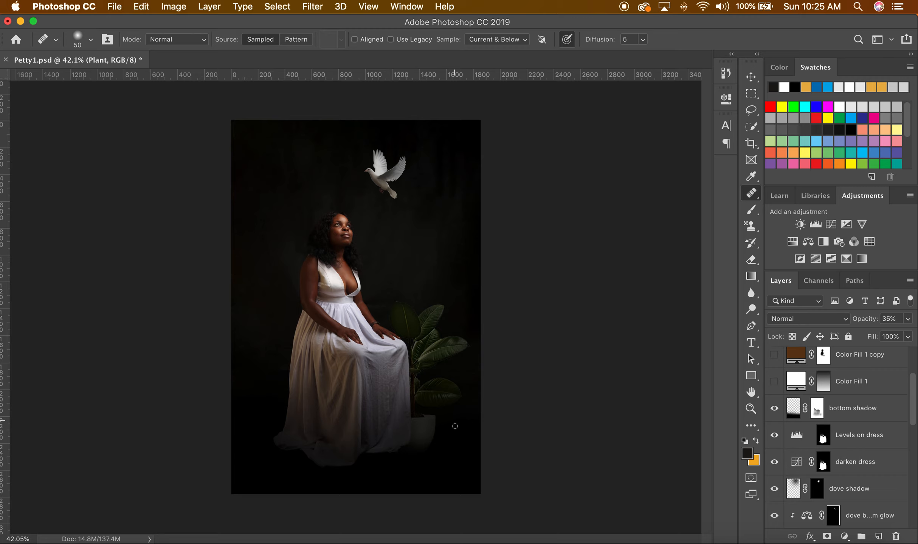
scroll(784, 420, up, 3)
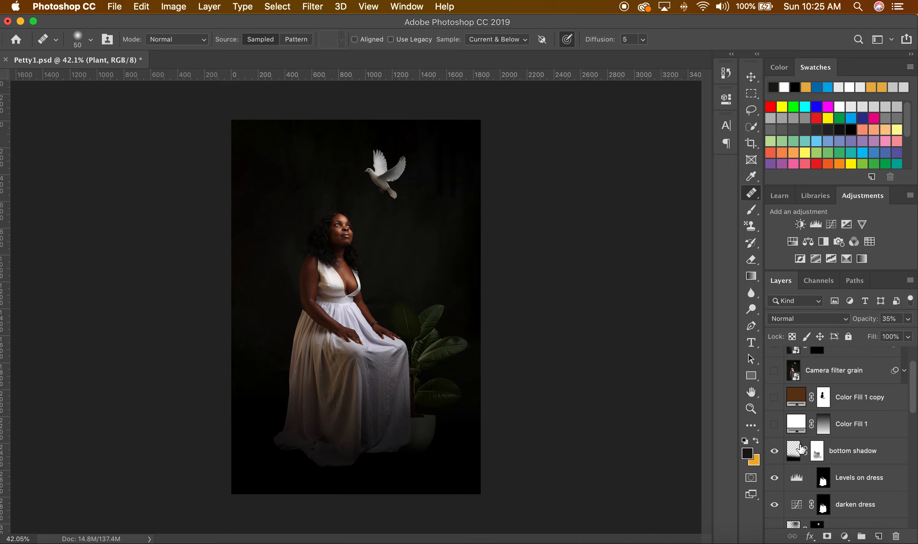
click(794, 453)
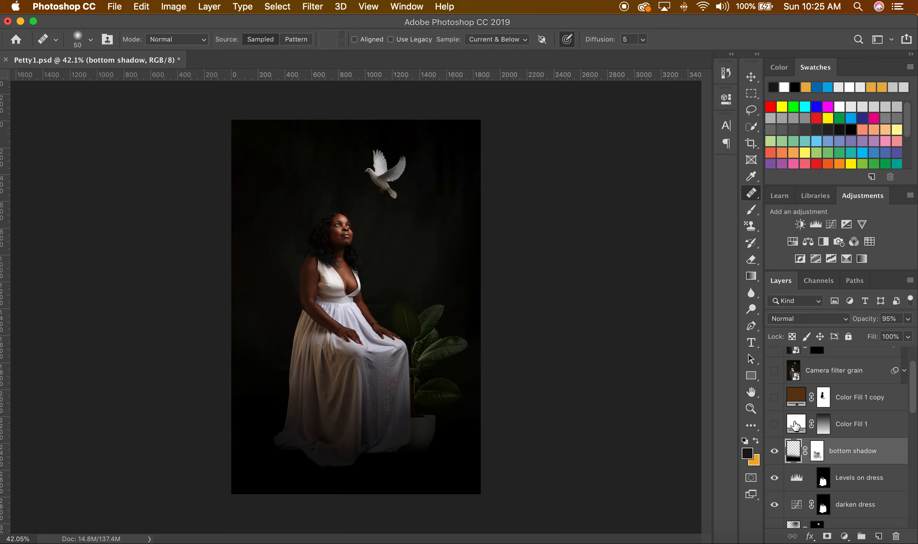
- Make the Color Fill 1 and Color Fill 1 copy layers visible, comparing the image with and without the brown copy
click(774, 425)
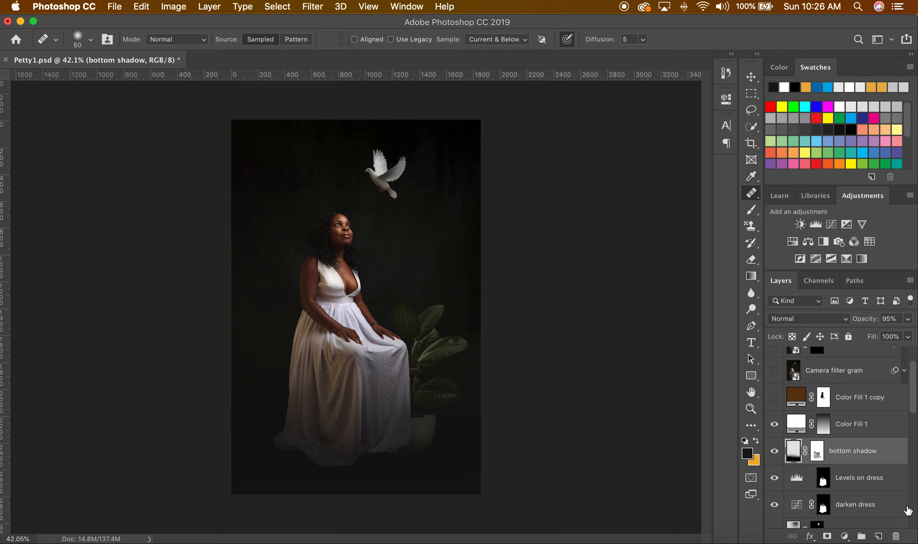
scroll(773, 435, up, 2)
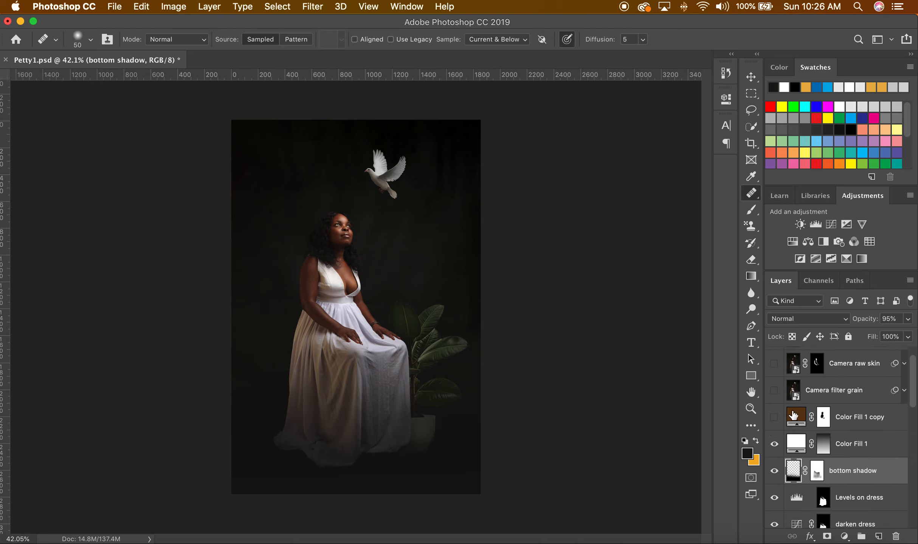
click(774, 418)
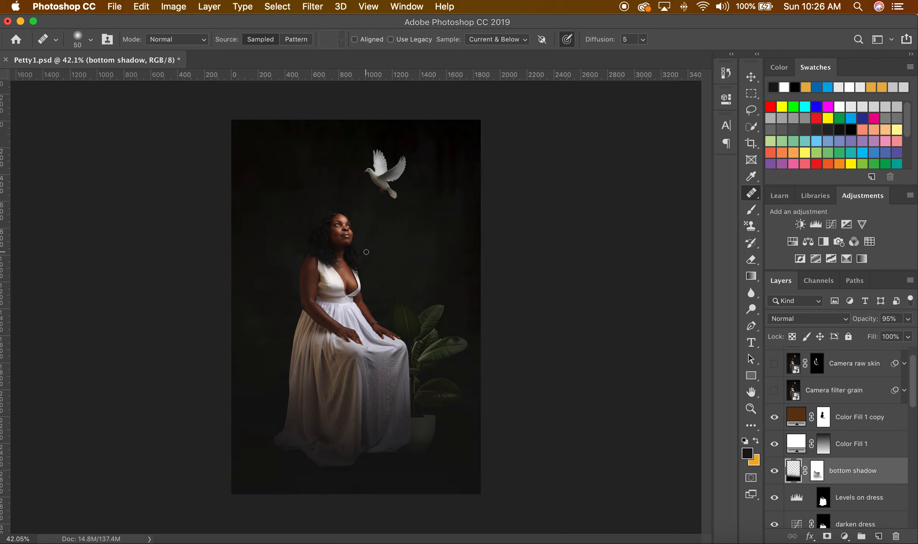
click(774, 418)
click(775, 418)
click(775, 418)
click(774, 418)
click(774, 418)
- Select the Camera filter grain layer and make it visible
scroll(792, 413, up, 2)
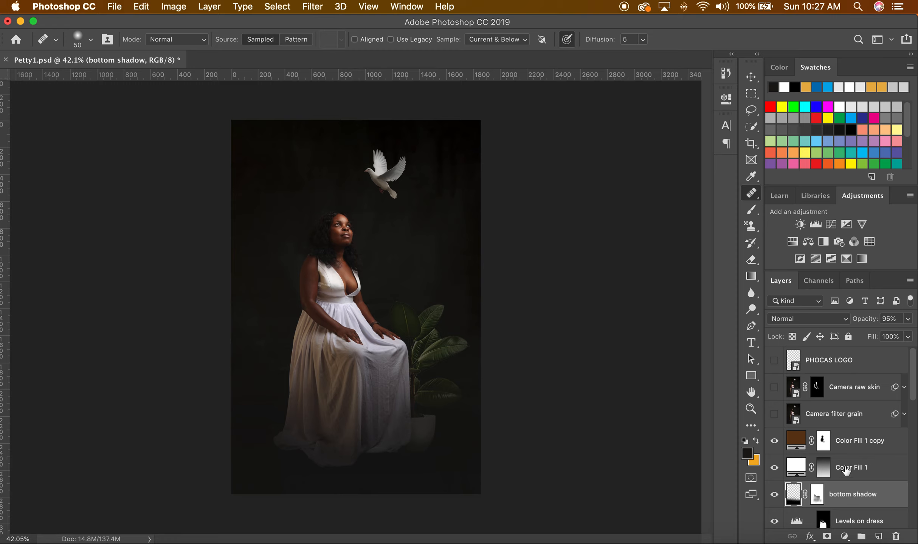
scroll(845, 471, down, 6)
scroll(843, 453, up, 4)
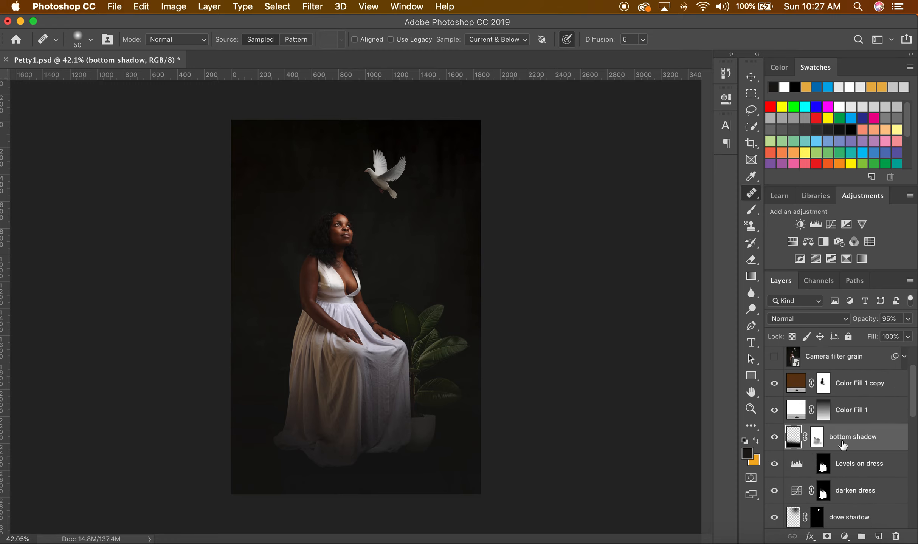
scroll(841, 445, up, 3)
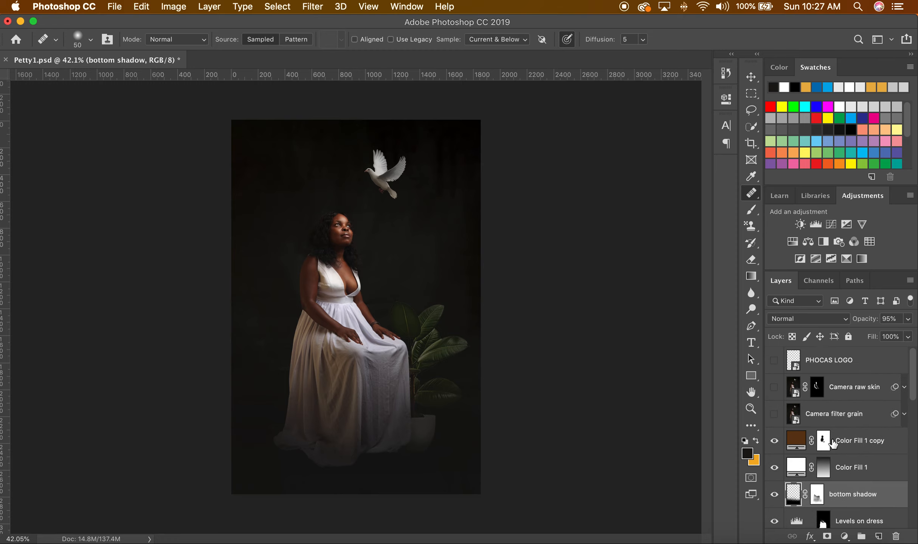
click(774, 416)
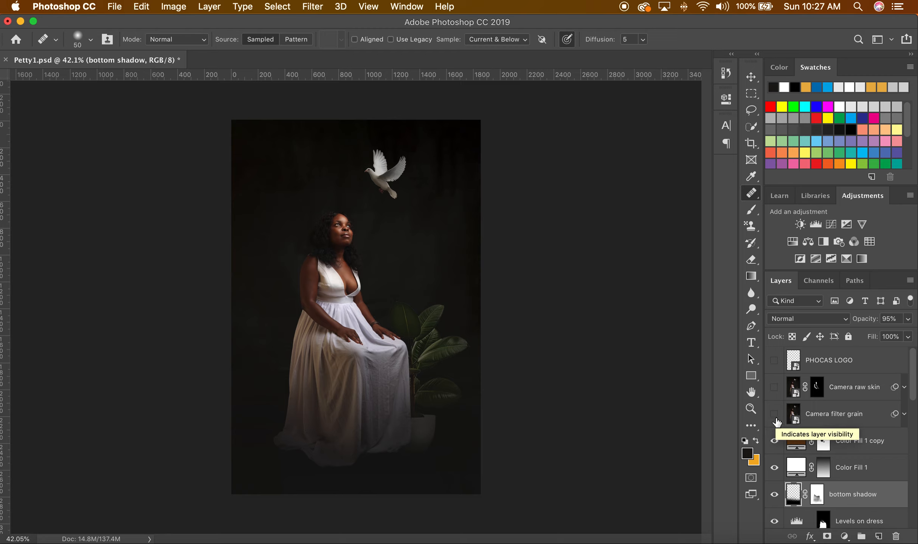
right_click(846, 422)
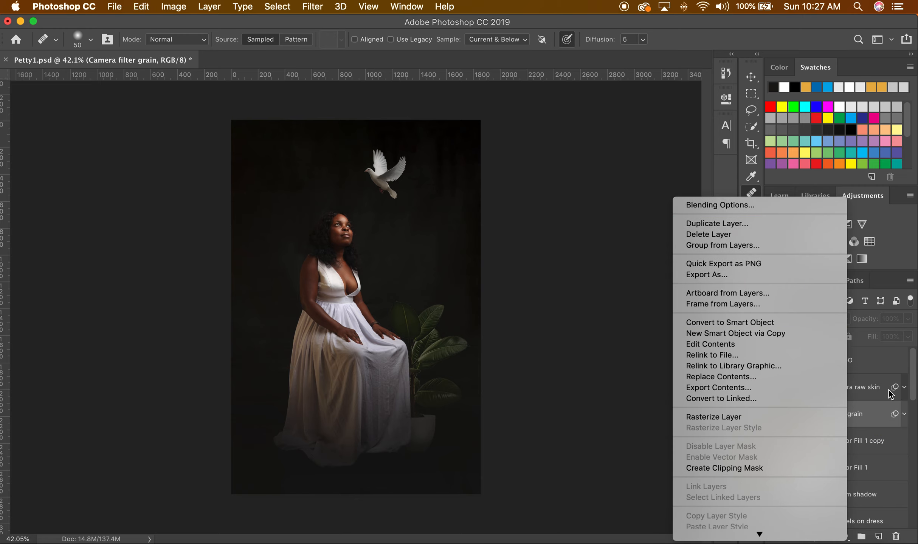
click(883, 368)
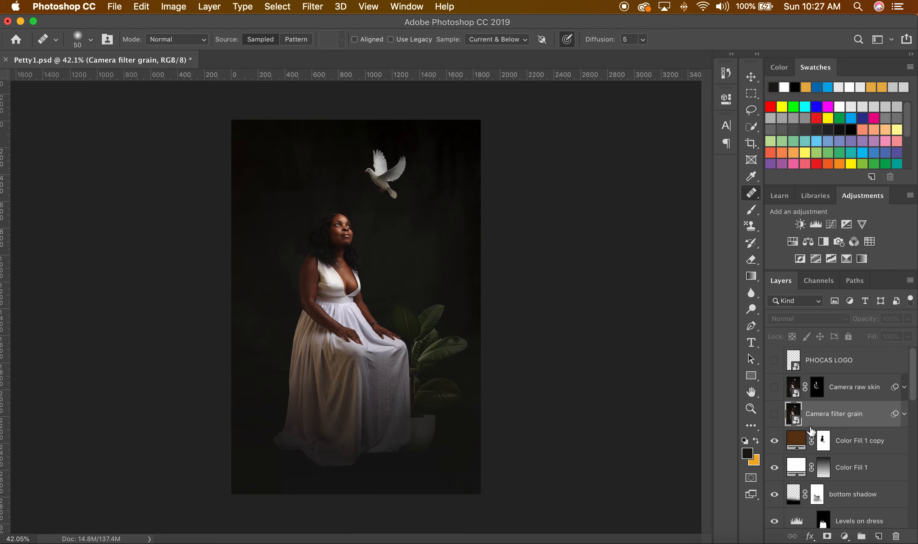
click(776, 416)
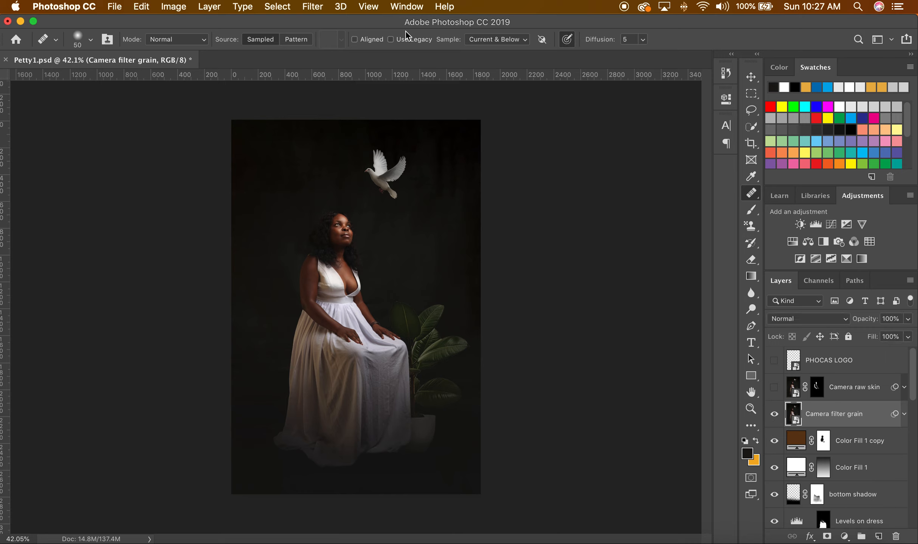
- Look through the filter list, and compare the portrait up close with and without the Camera filter grain layer
click(312, 7)
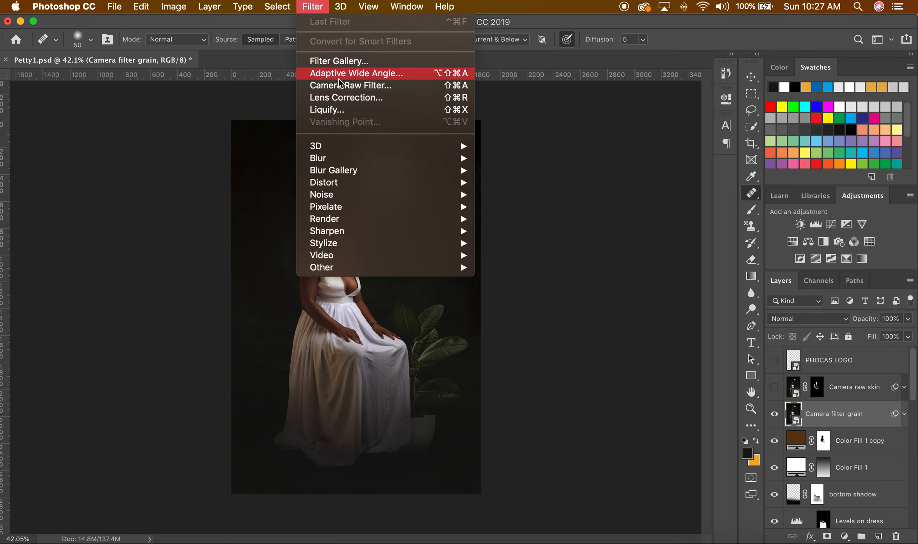
click(584, 195)
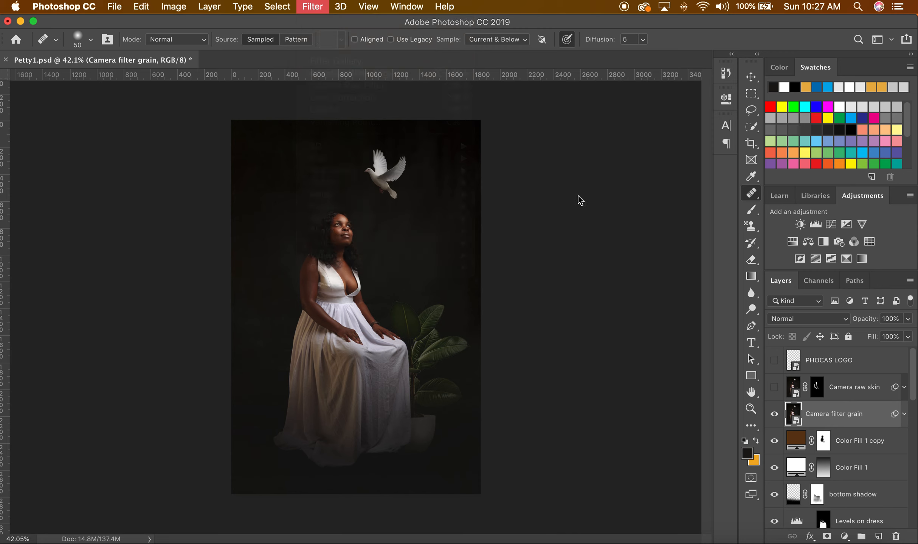
scroll(472, 232, up, 3)
scroll(471, 231, down, 4)
scroll(472, 232, up, 2)
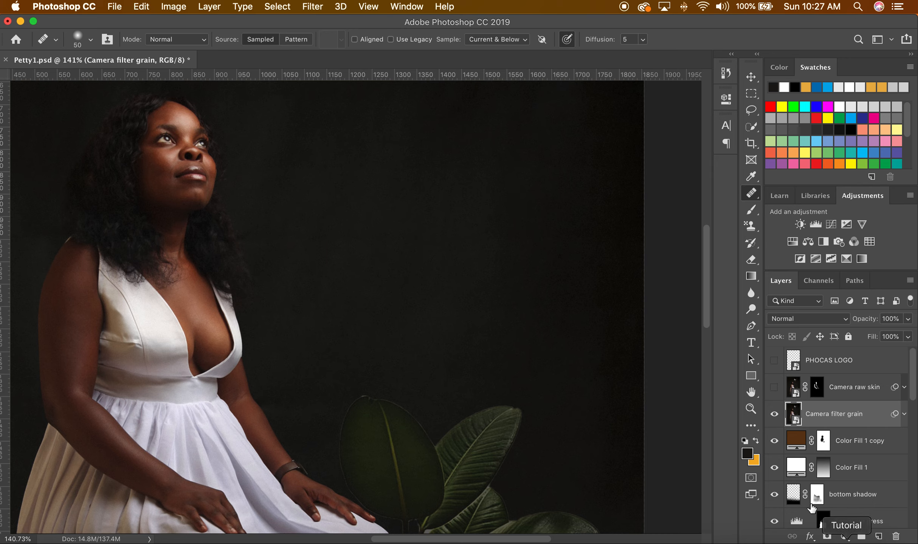
click(775, 416)
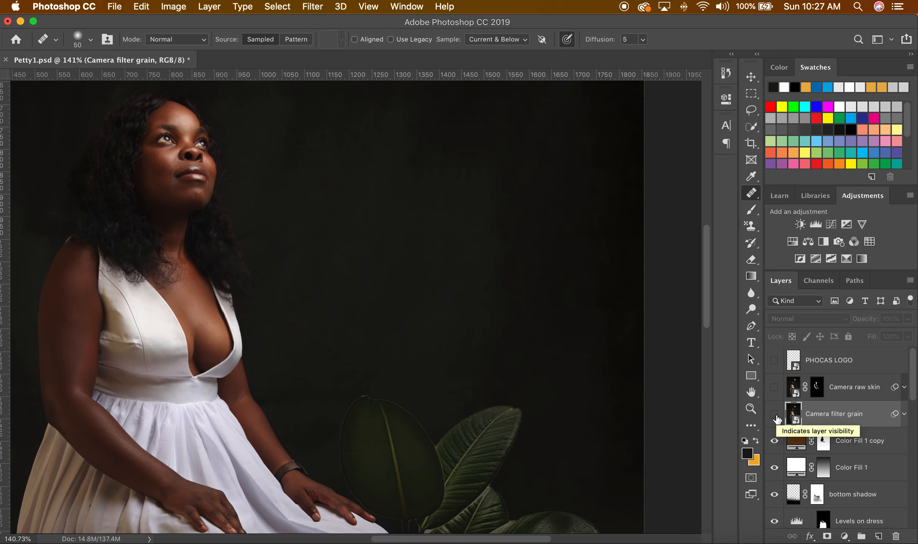
click(775, 416)
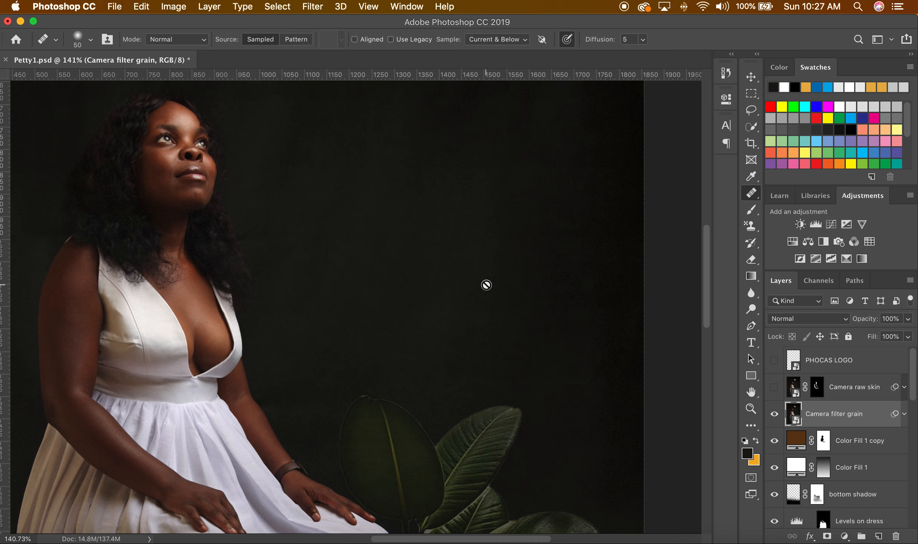
scroll(448, 287, down, 5)
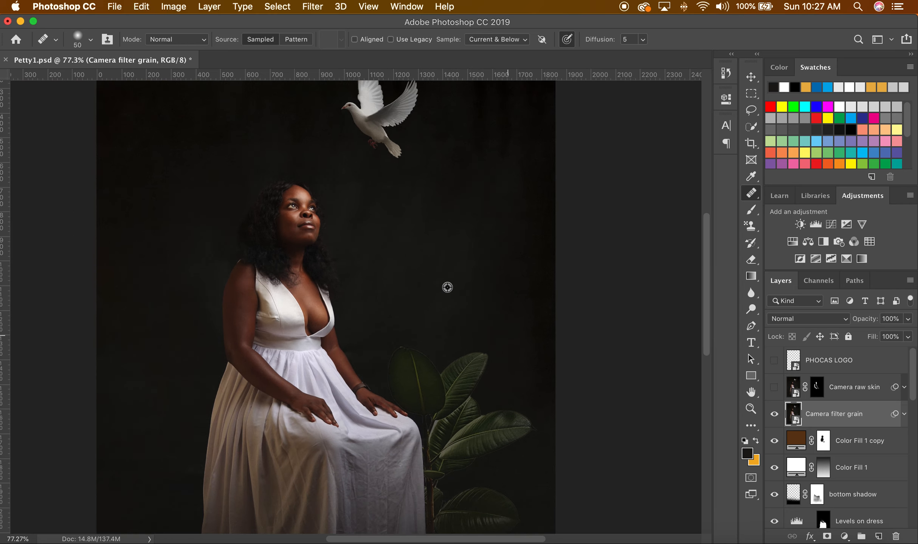
scroll(447, 287, down, 4)
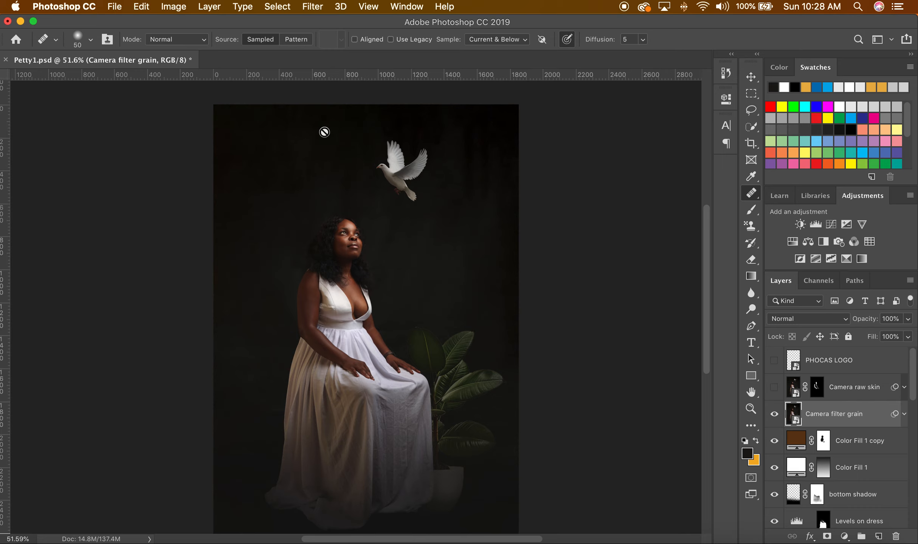
scroll(403, 261, up, 2)
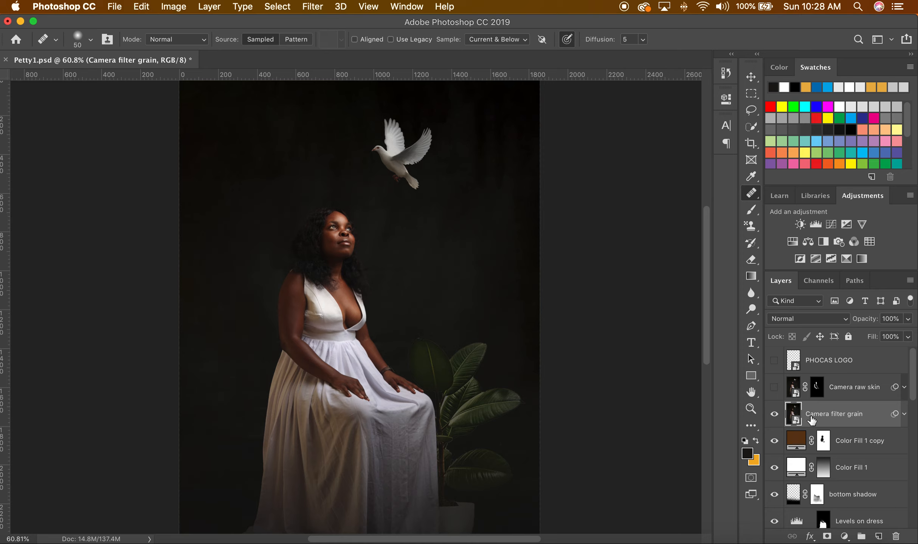
- Make the Camera raw skin layer visible, comparing the face with and without it and inspecting the skin on the arm up close
click(774, 387)
scroll(333, 236, up, 1)
scroll(333, 236, up, 5)
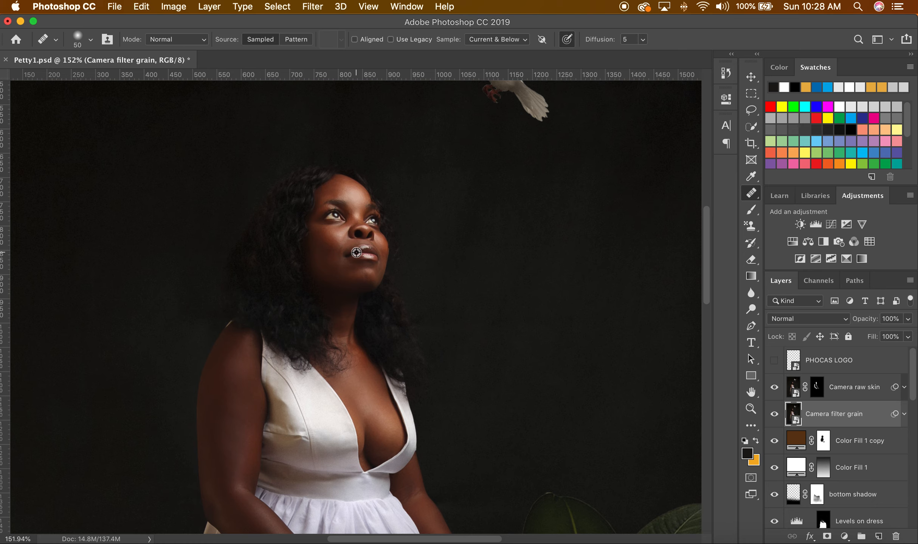
scroll(357, 253, up, 5)
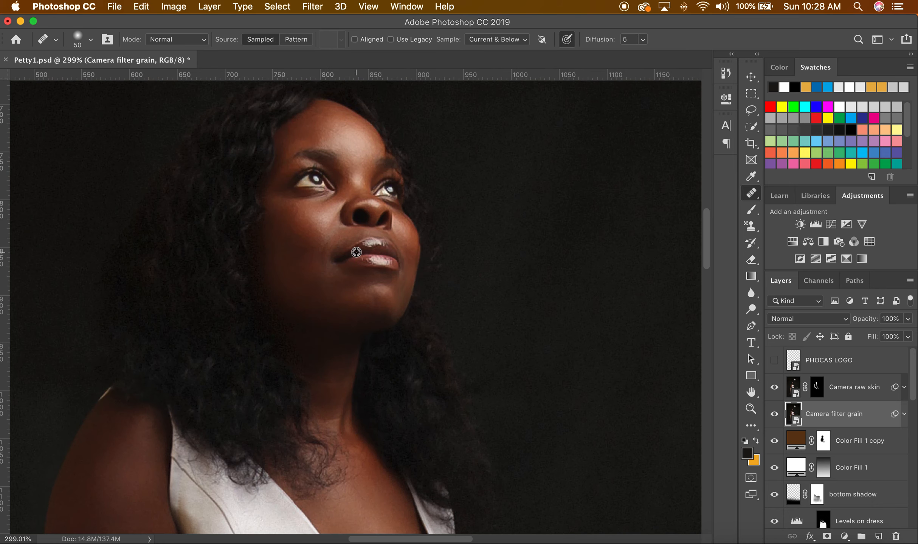
click(773, 389)
click(774, 390)
scroll(456, 345, down, 5)
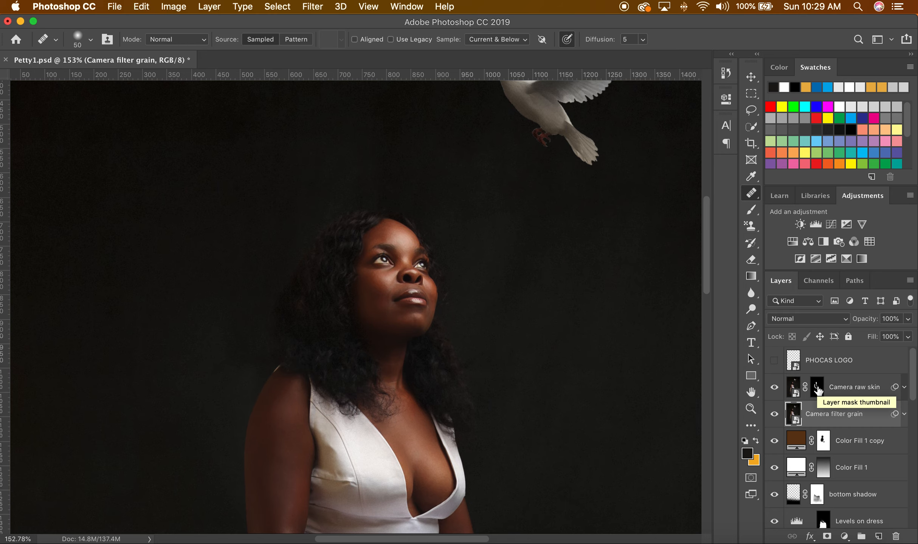
scroll(533, 391, down, 4)
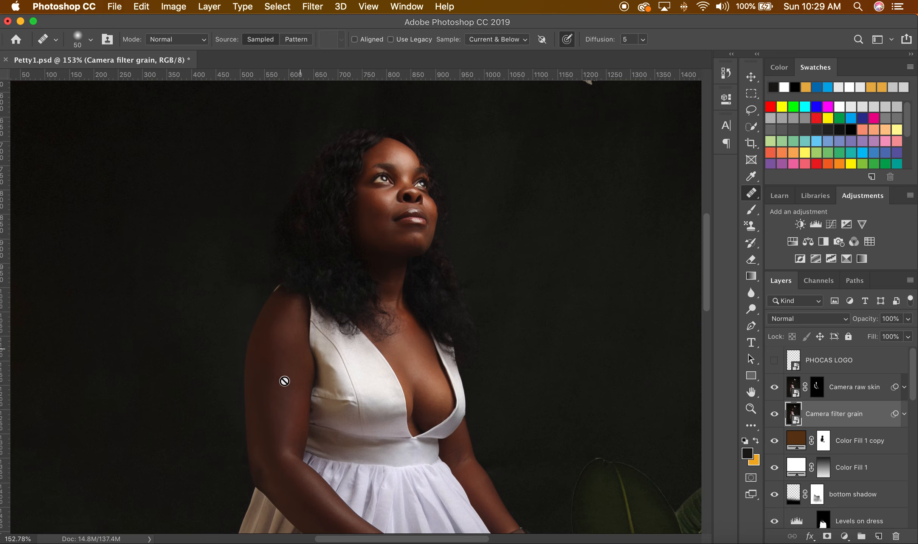
scroll(266, 375, up, 4)
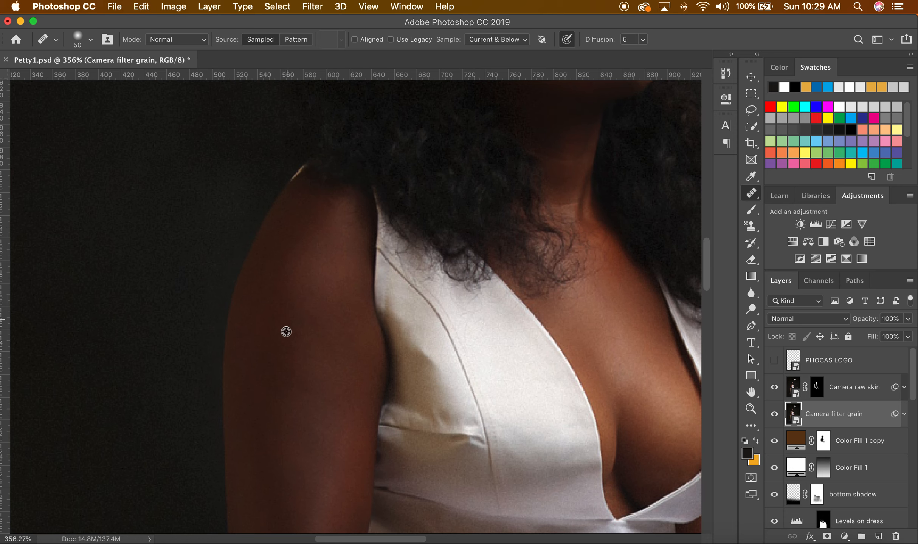
scroll(286, 329, down, 4)
scroll(392, 181, up, 1)
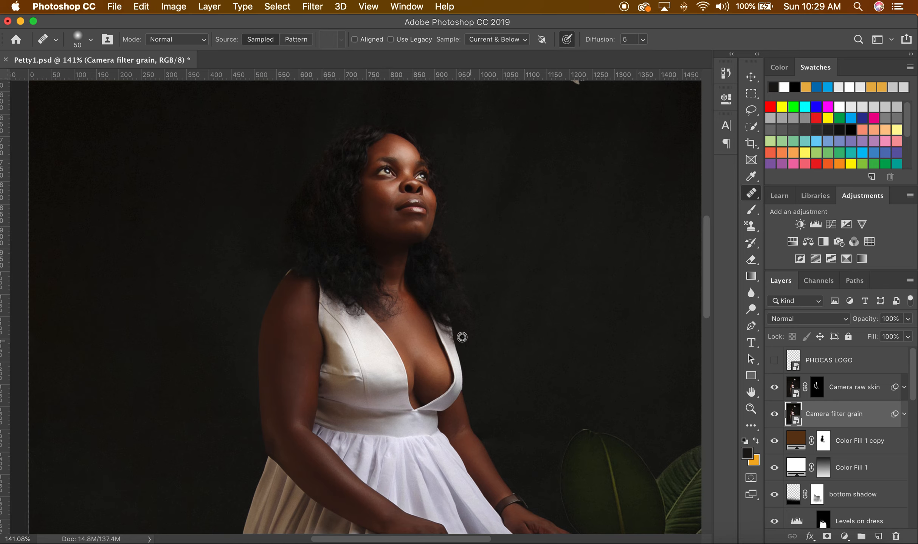
- Make the PHOCAS LOGO layer visible and view the whole finished composite
scroll(461, 335, down, 4)
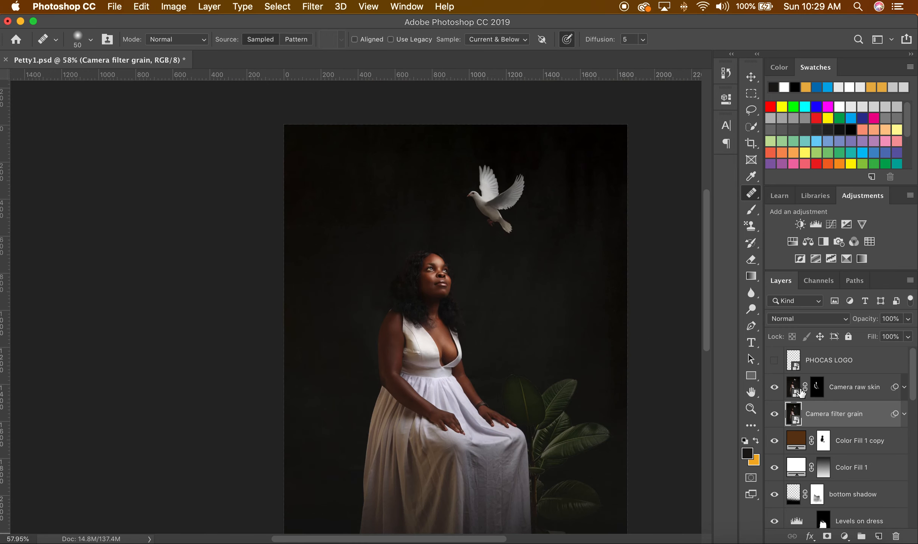
click(774, 362)
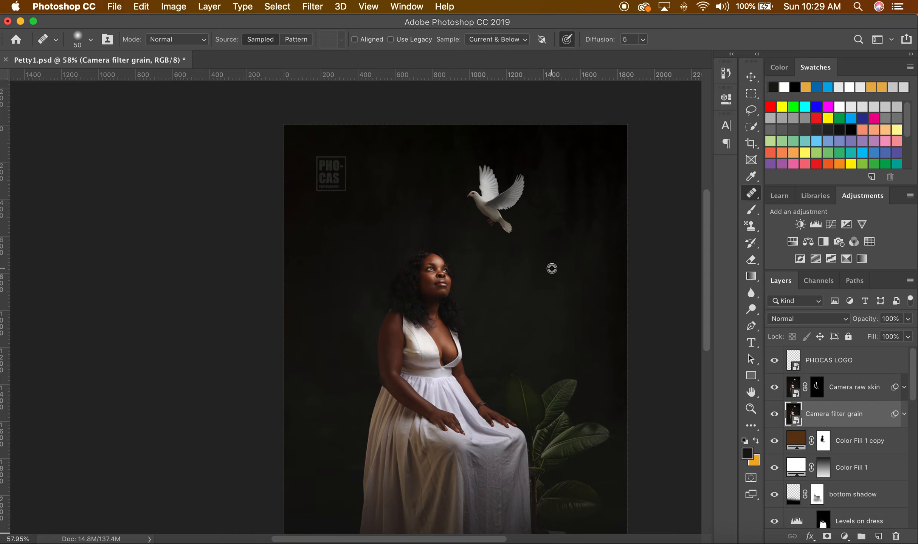
scroll(552, 269, down, 3)
scroll(551, 269, down, 2)
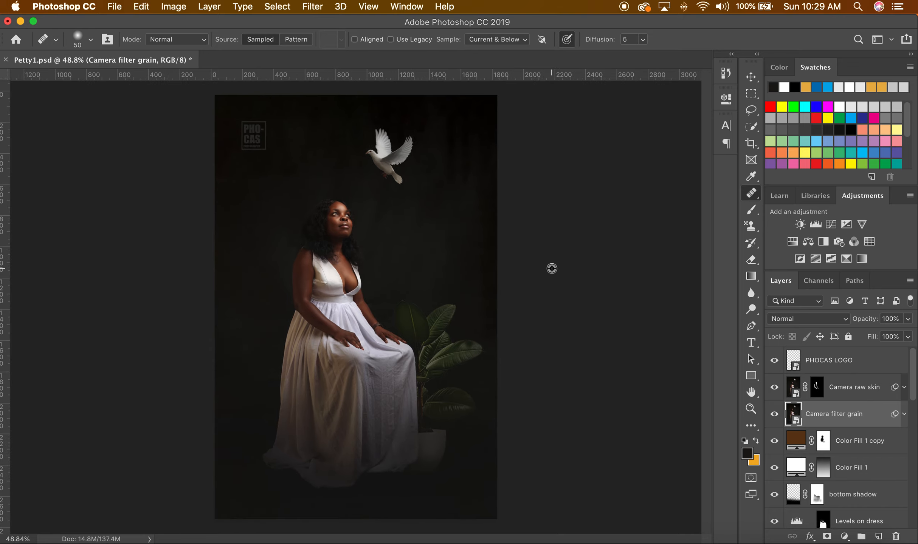